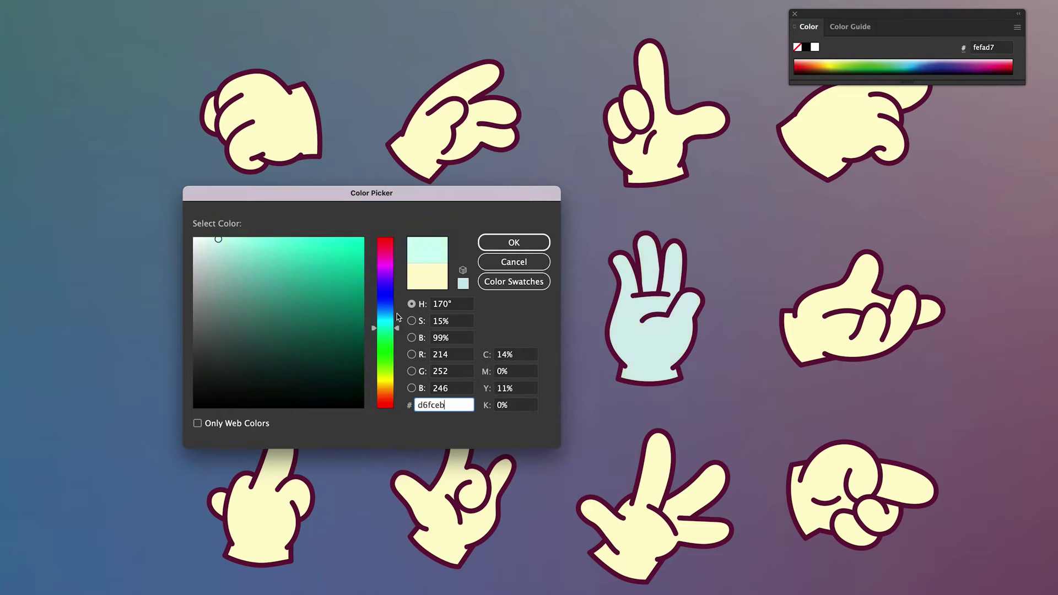
Try other fill hues and shades for the recoloured open hand in the third row
drag(400, 334, 400, 250)
drag(316, 244, 323, 237)
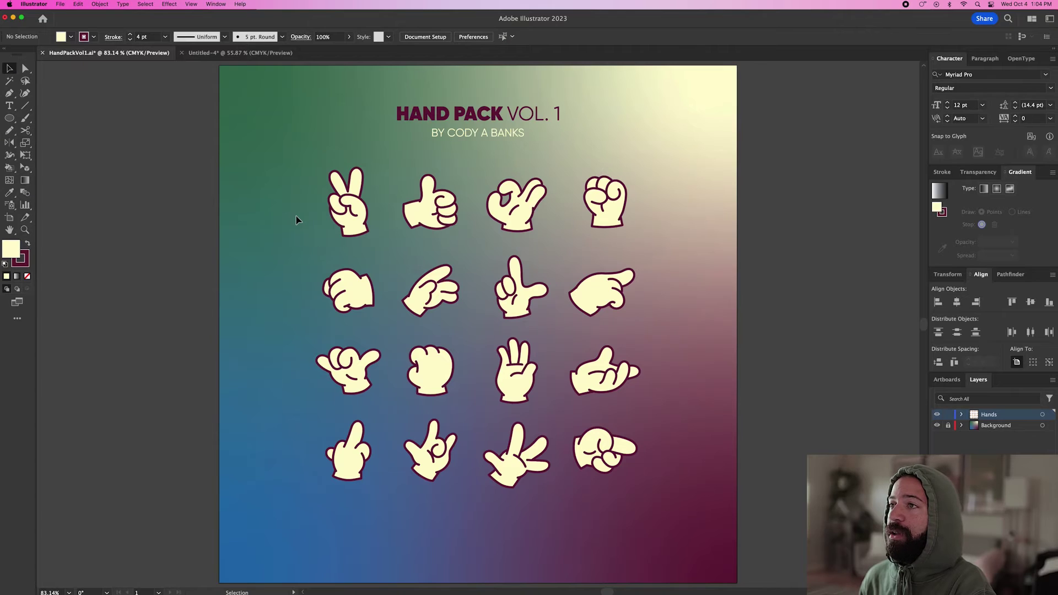
Select several hands of the pack in turn to examine how each one is grouped
click(354, 210)
click(435, 214)
click(517, 220)
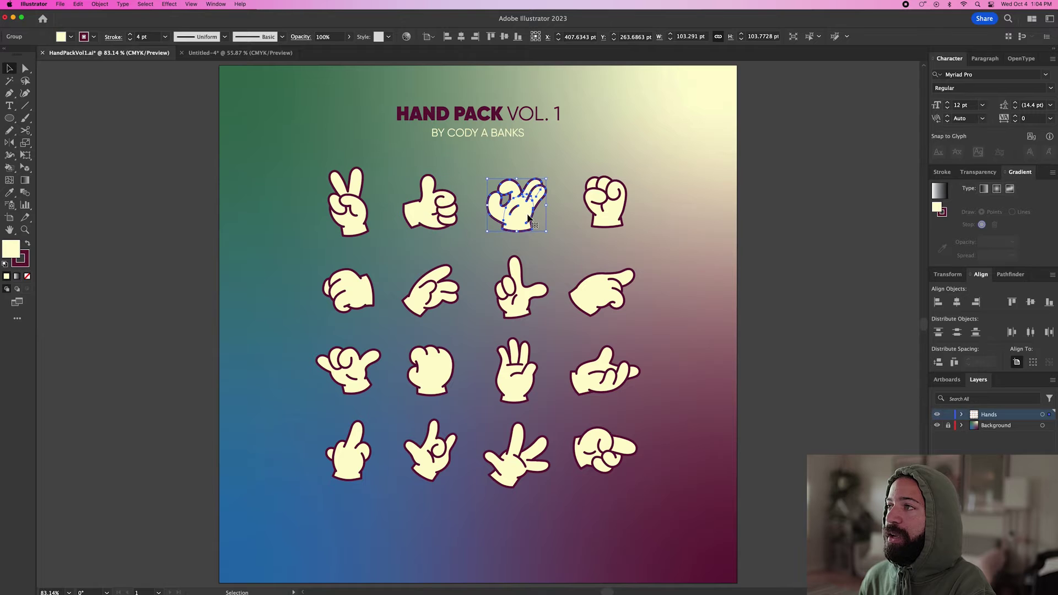
click(610, 205)
click(579, 296)
click(294, 264)
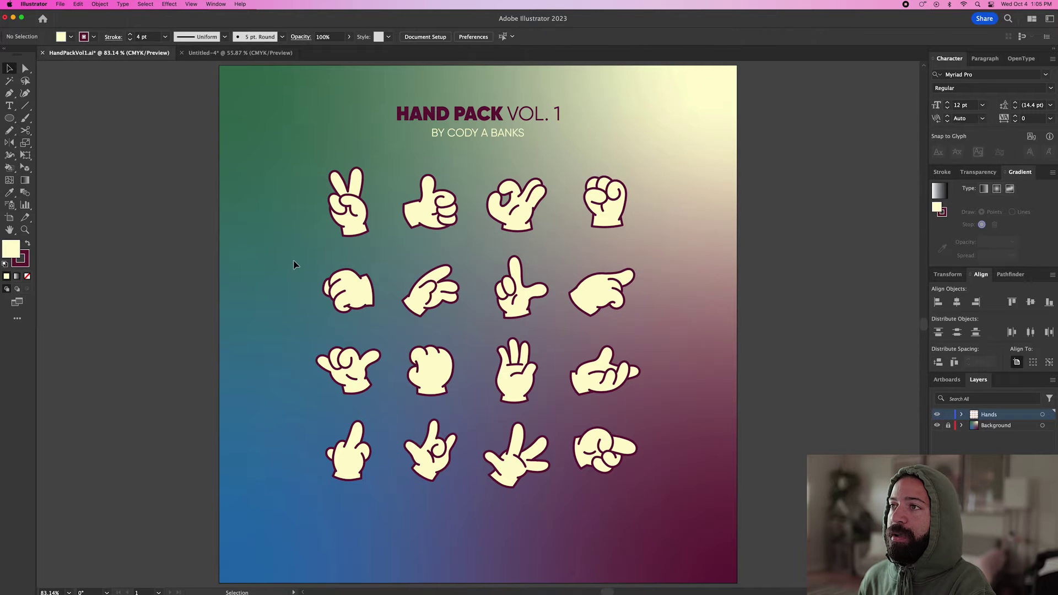
Fill the peace-sign hand with yellow #ffe736
click(348, 215)
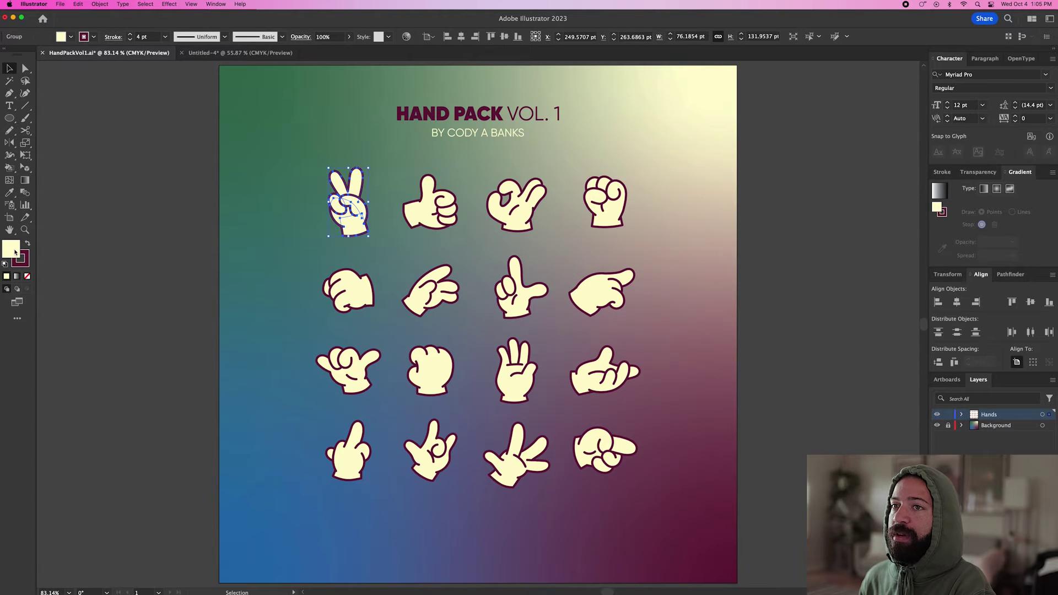
double_click(15, 253)
mouse_move(647, 260)
mouse_down()
mouse_move(670, 281)
mouse_move(709, 269)
mouse_move(682, 300)
mouse_move(685, 265)
mouse_up()
click(751, 284)
text(ffe83e)
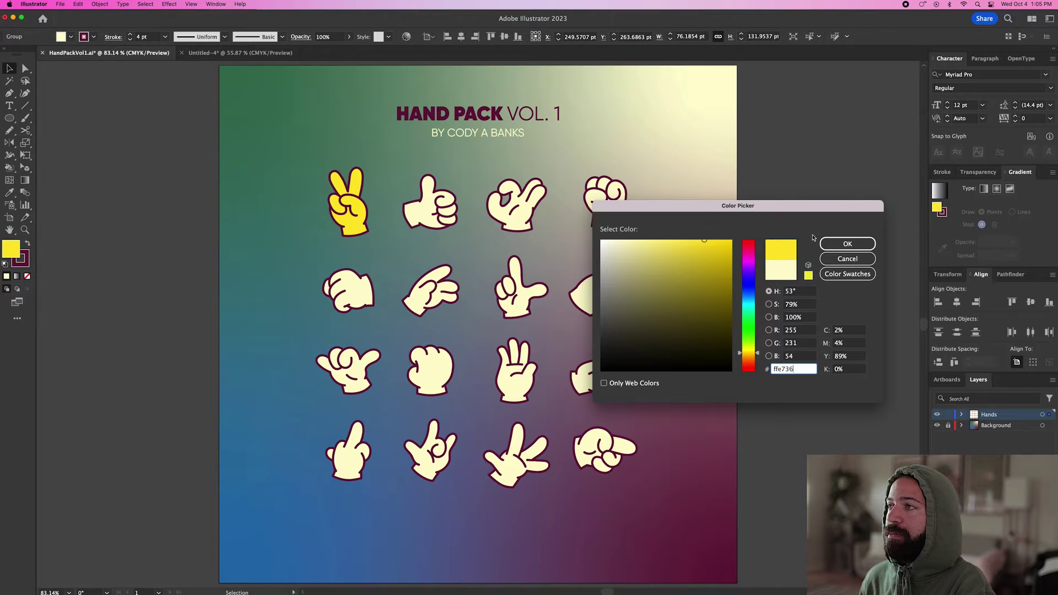
click(844, 244)
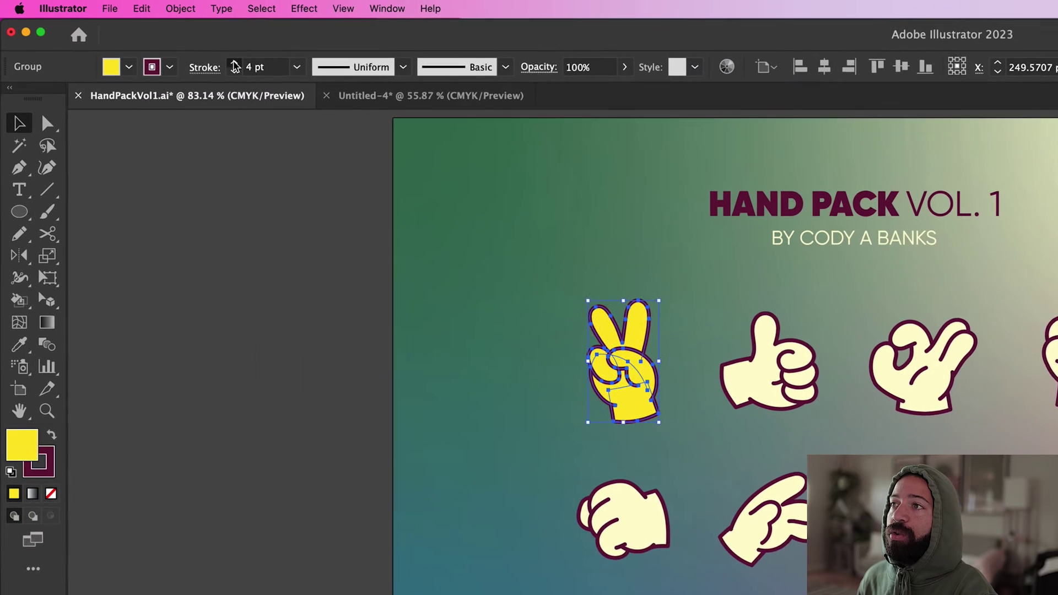
Try a 2 pt stroke on the peace-sign hand, and set it back to 4 pt
click(236, 72)
click(235, 72)
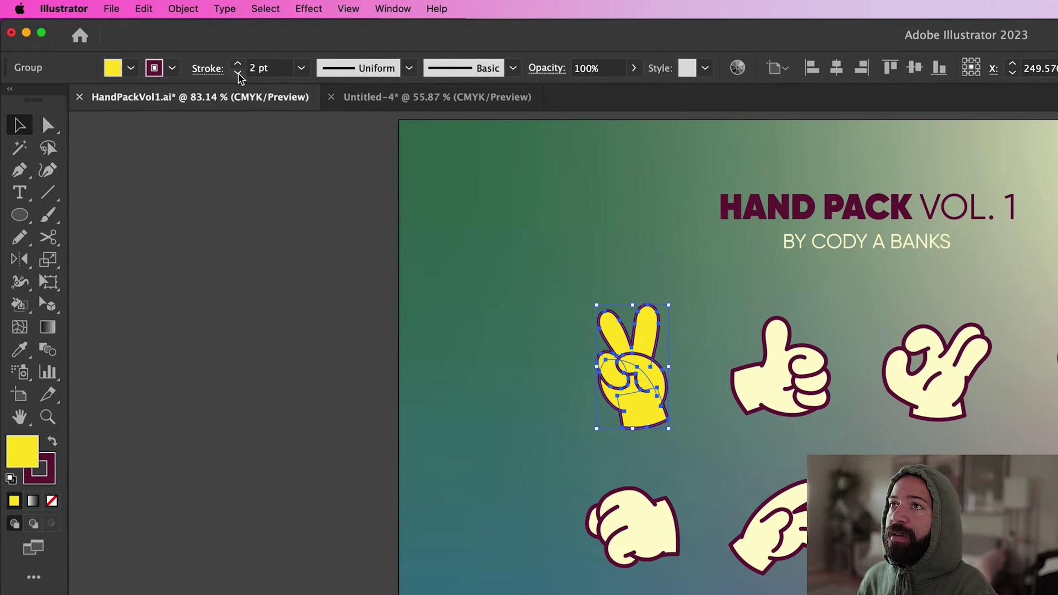
click(237, 63)
click(237, 63)
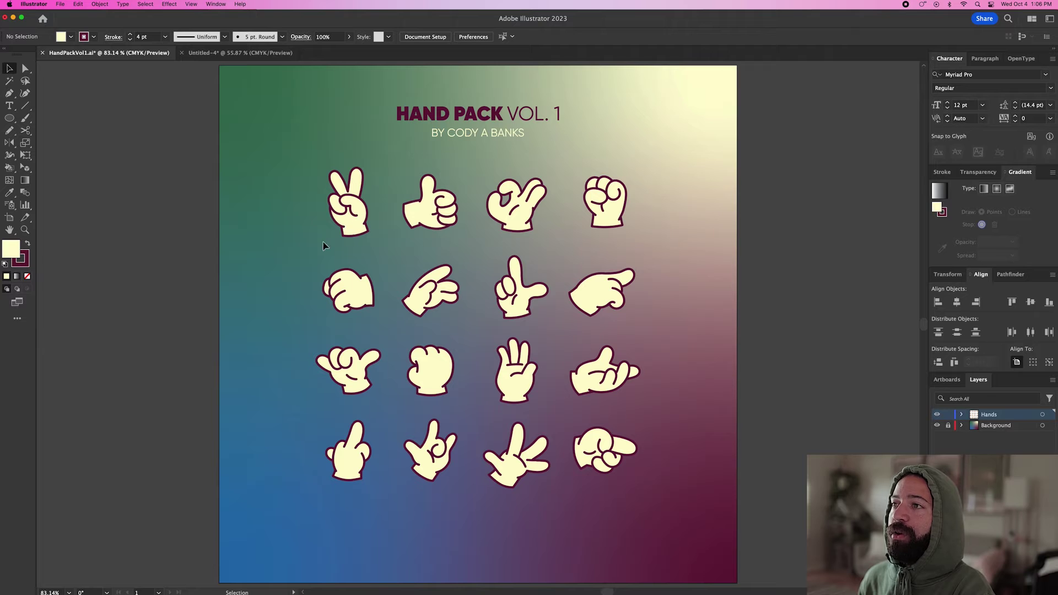
Copy the peace-sign hand into the Untitled-4 strawberry document and place it in the empty space above the raised arm
click(349, 207)
key(super+c)
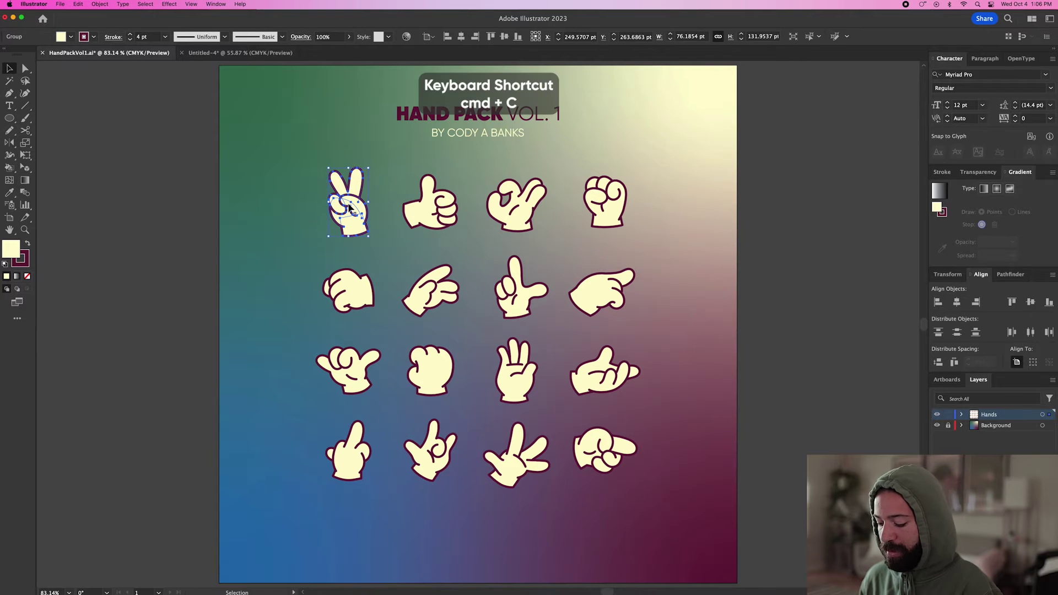
key(super+grave)
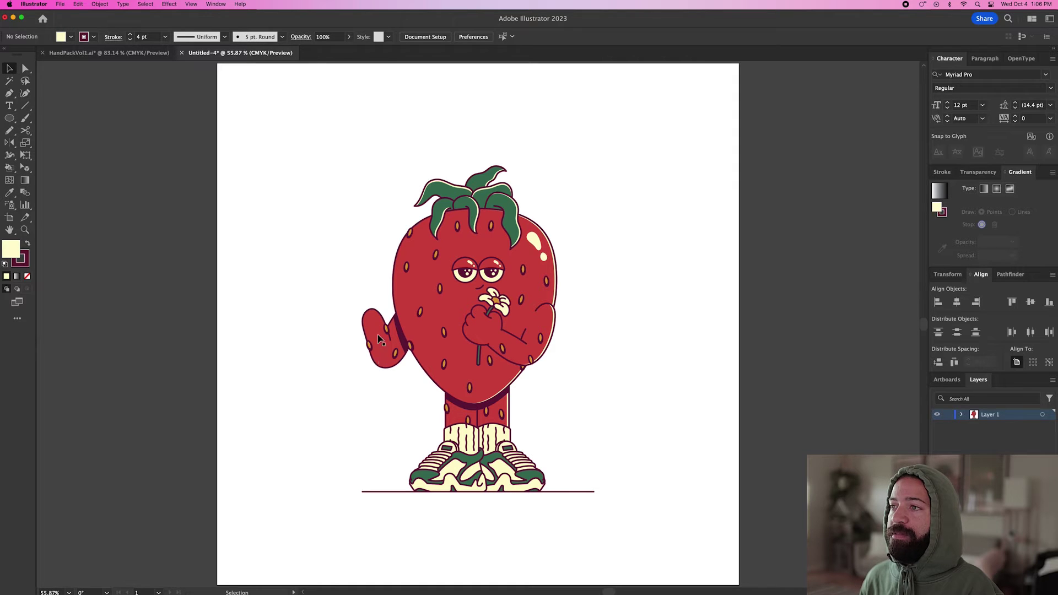
key(super+v)
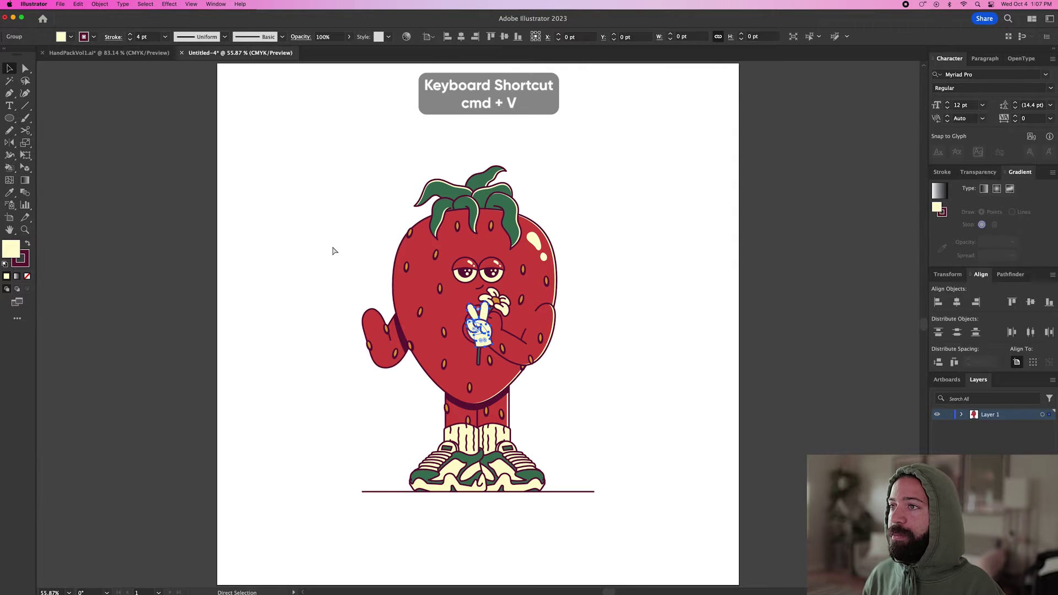
drag(481, 329, 344, 264)
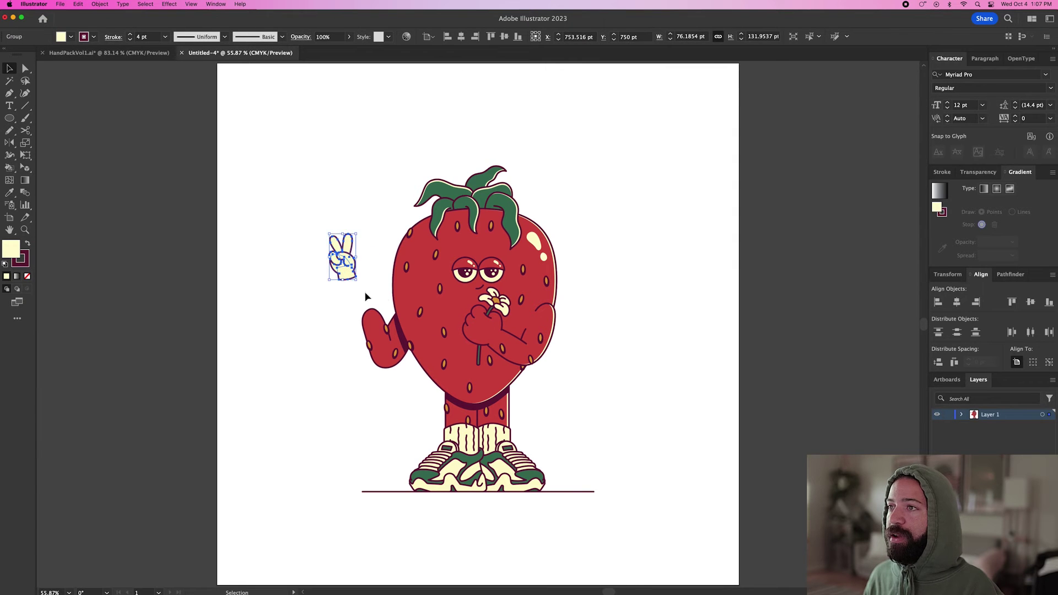
Scale the pasted peace-sign hand up to about 107 × 185 pt
click(332, 306)
click(346, 269)
drag(356, 280, 374, 300)
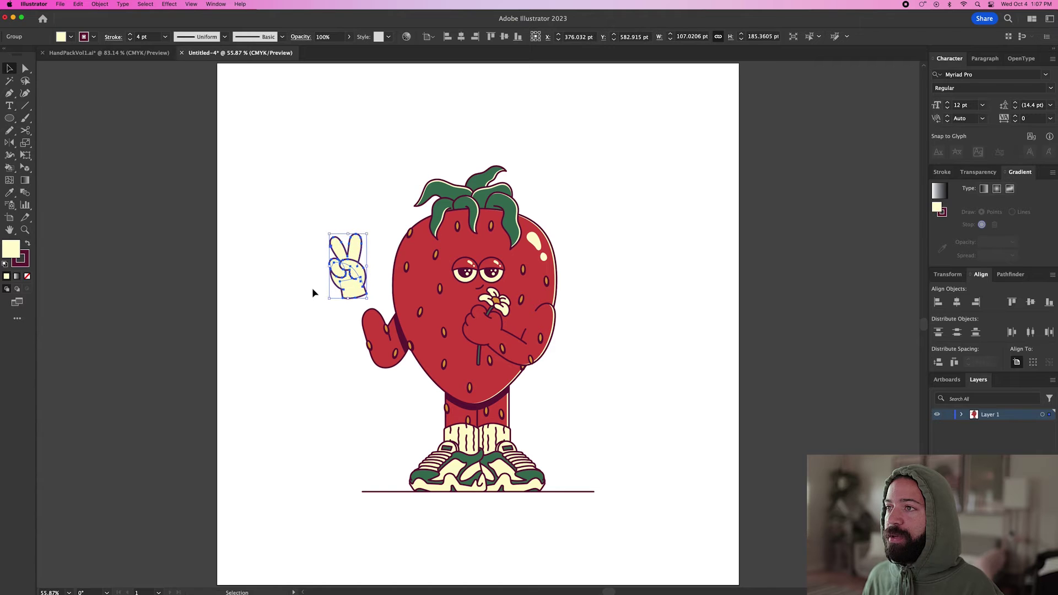
Match the peace-sign hand's fill and stroke to the strawberry's red arm with the Eyedropper, and deselect it
key(i)
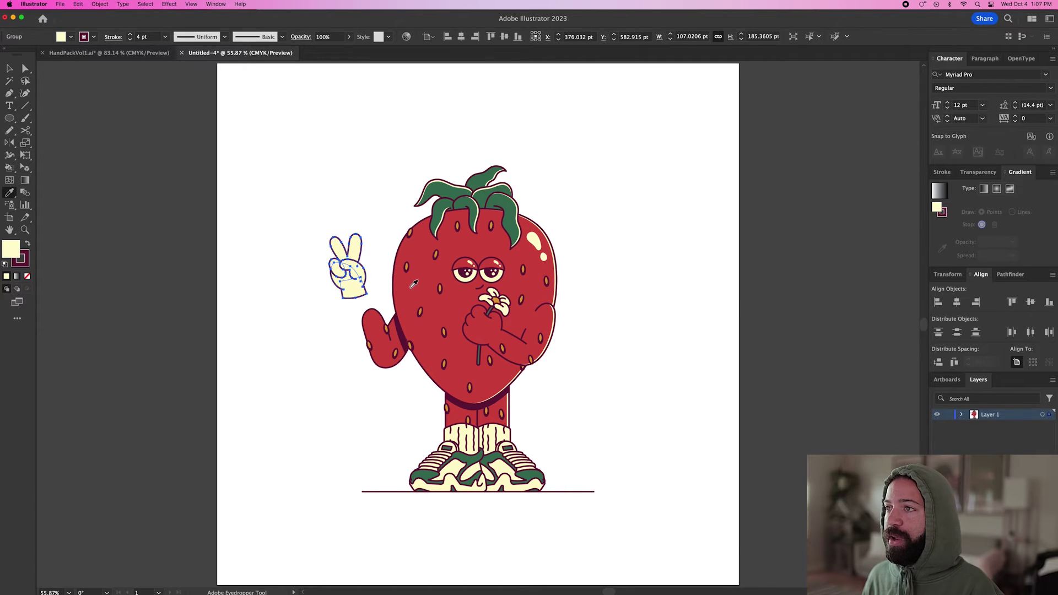
click(375, 325)
key(v)
key(super+shift+a)
Try deleting the wrist shape from the peace-sign hand, and undo the deletion
key(super+equal)
key(super+equal)
key(super+equal)
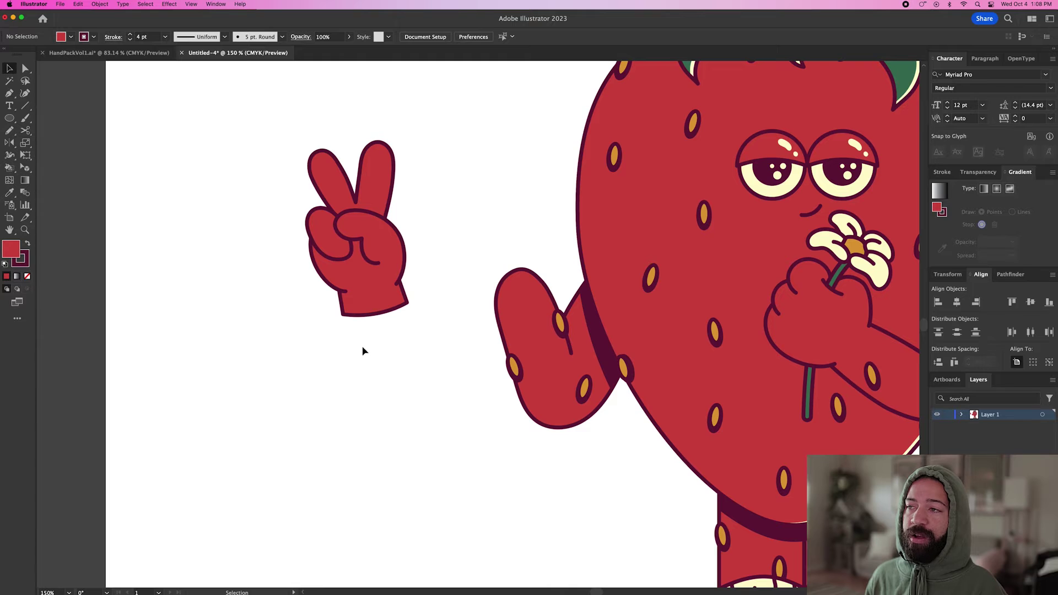
key(a)
click(370, 303)
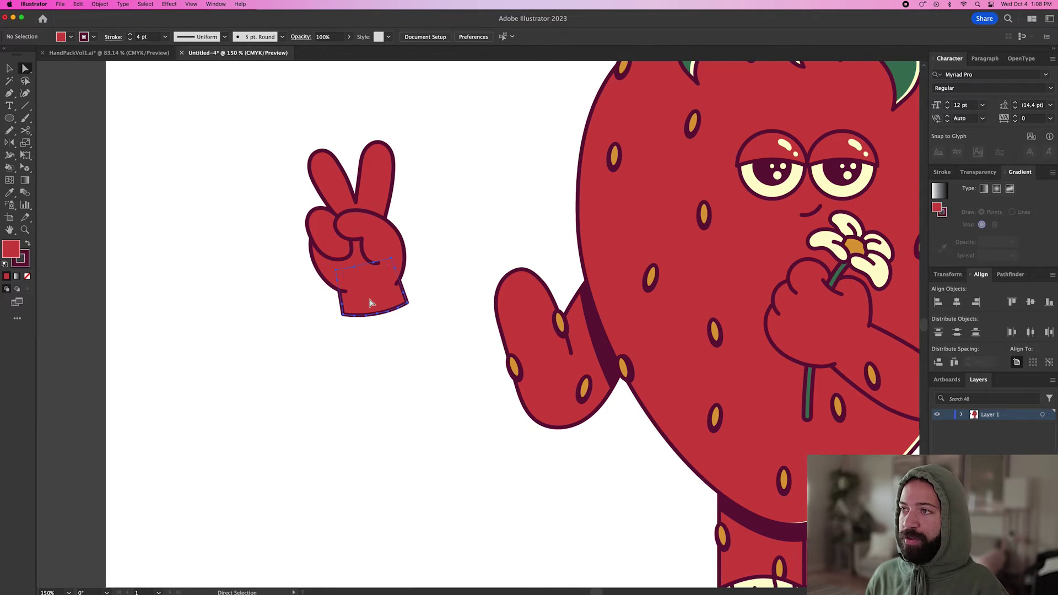
key(Delete)
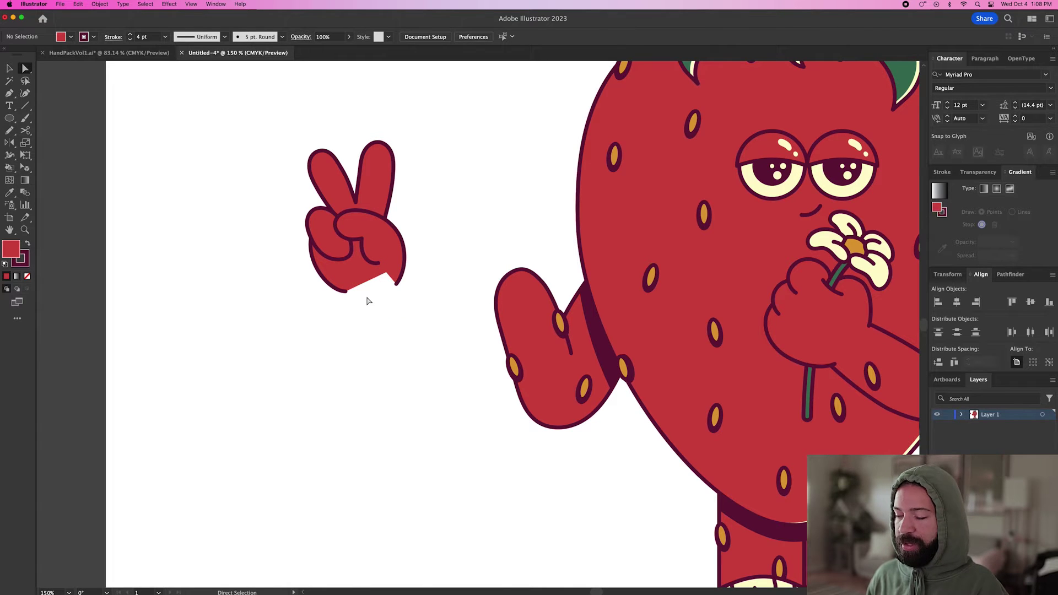
key(super+z)
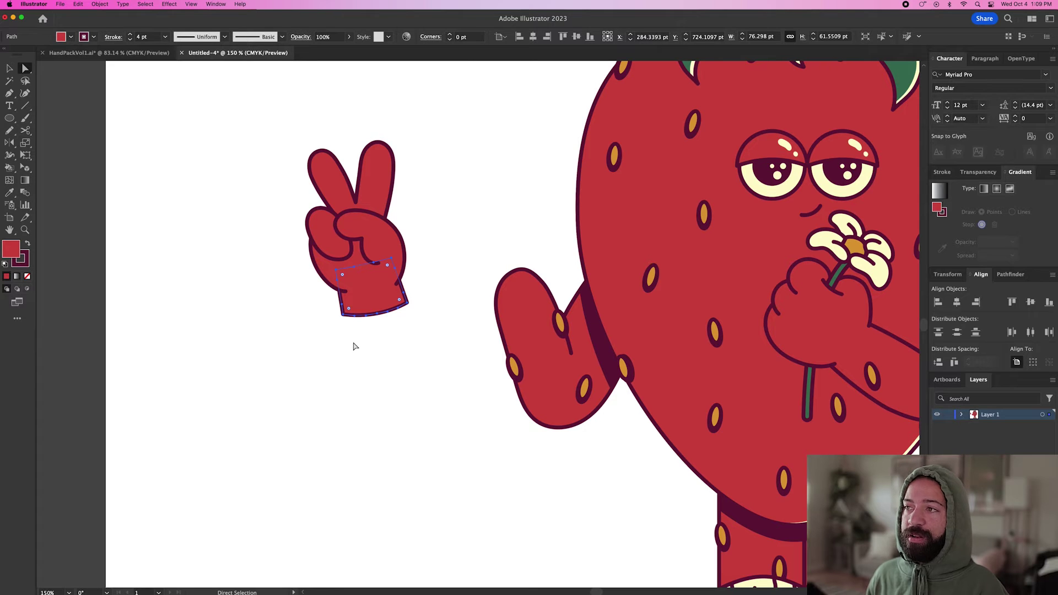
click(355, 346)
Move the peace-sign hand onto the end of the strawberry's raised arm so the wrist overlaps it
key(v)
click(361, 300)
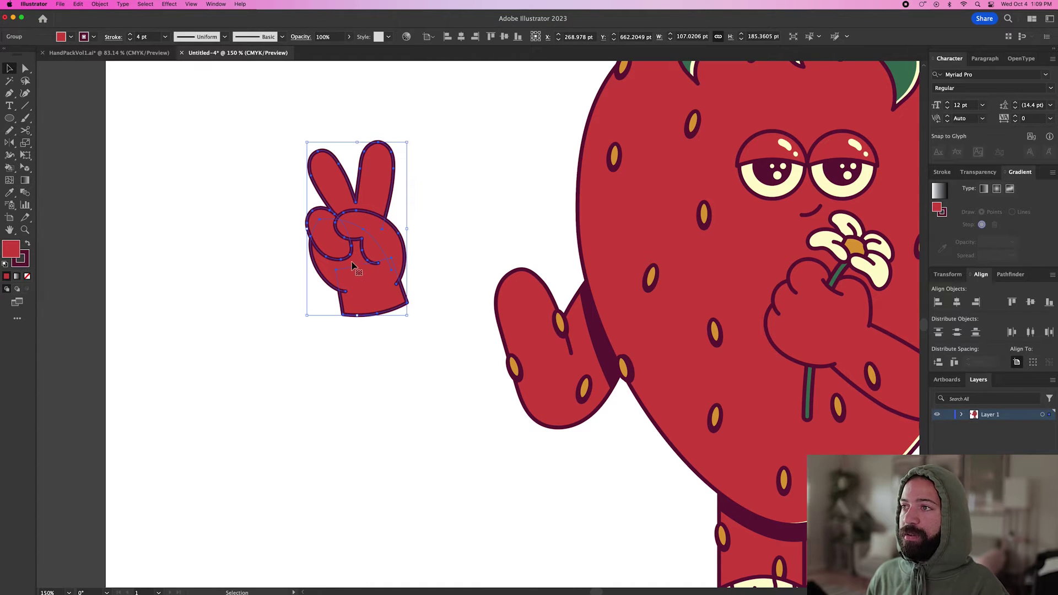
drag(352, 266, 501, 271)
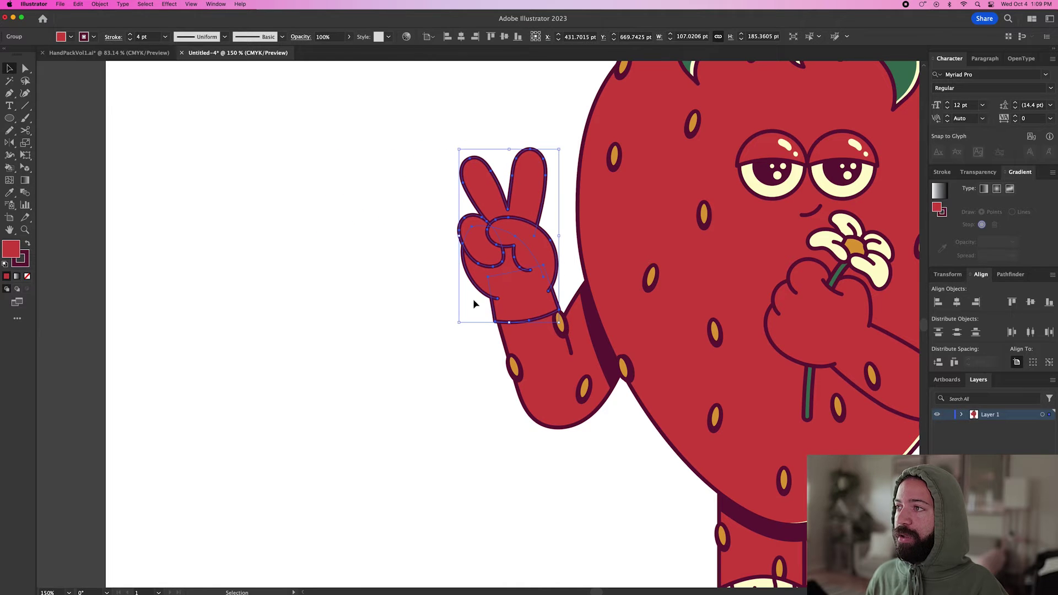
Isolate the peace-sign hand's group and remove the stroke from its wrist shape
double_click(525, 280)
key(super+equal)
key(super+equal)
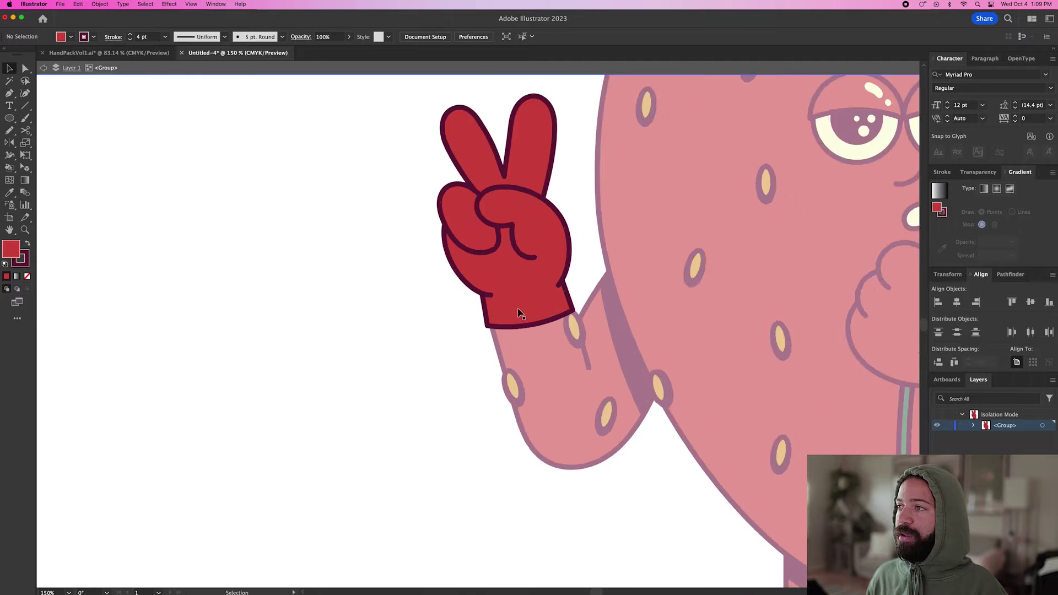
click(523, 306)
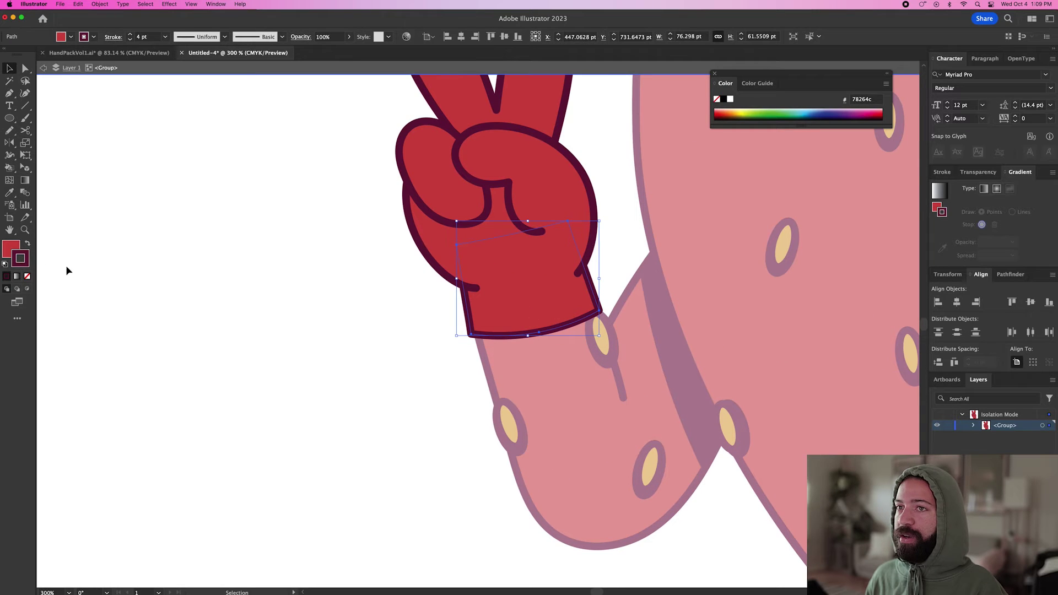
click(27, 278)
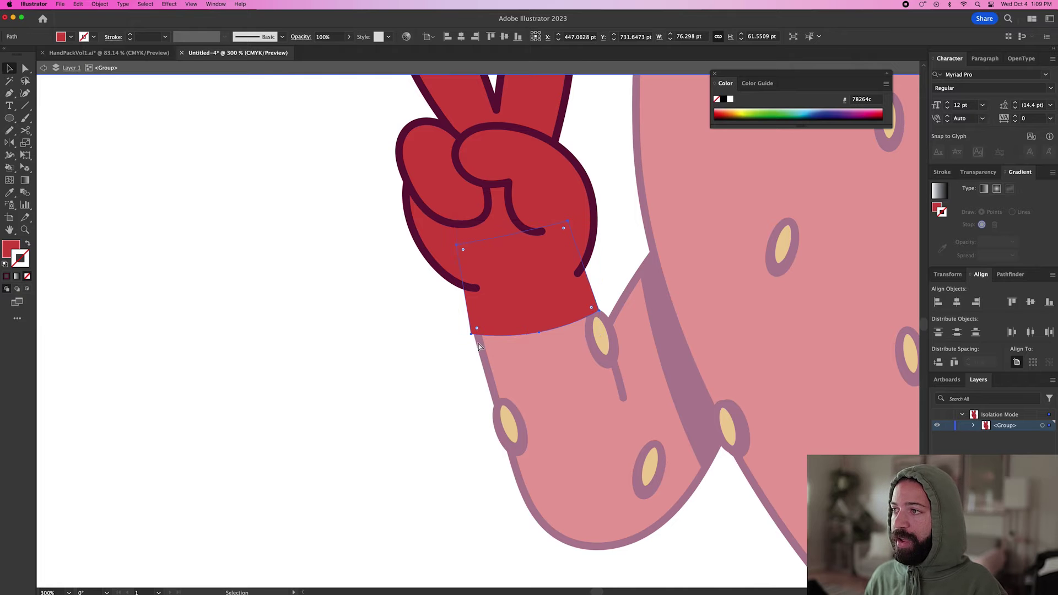
Pull the wrist shape's lower anchor points up to the ends of the hand's outline so the shape blends into the arm
key(a)
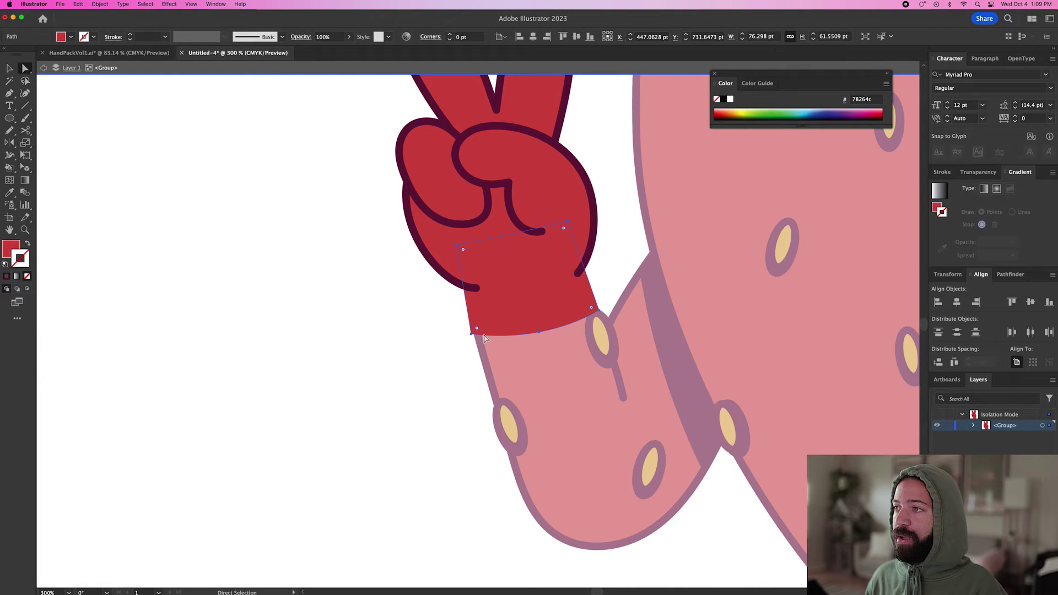
drag(472, 334, 480, 285)
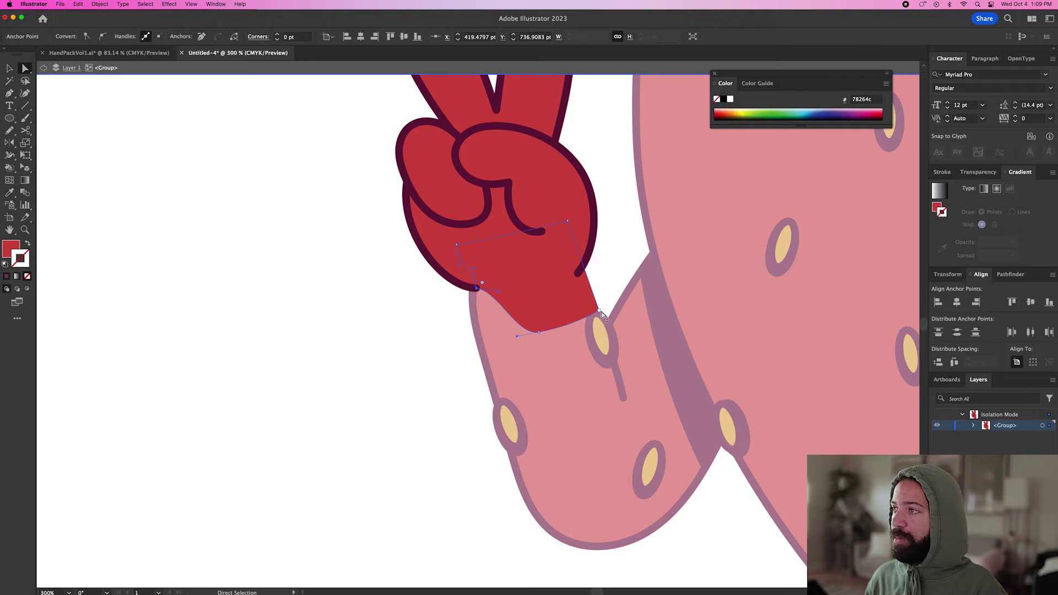
drag(600, 312, 578, 274)
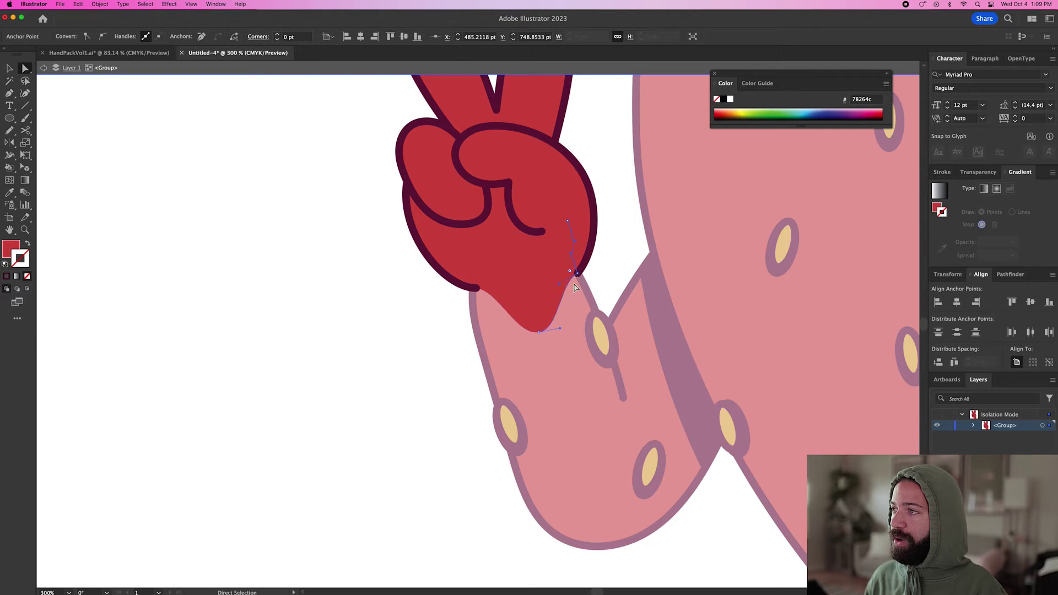
drag(538, 335, 483, 290)
Adjust the end points and curve handles of the palm outline at the wrist, and leave the isolated group
scroll(478, 293, up, 3)
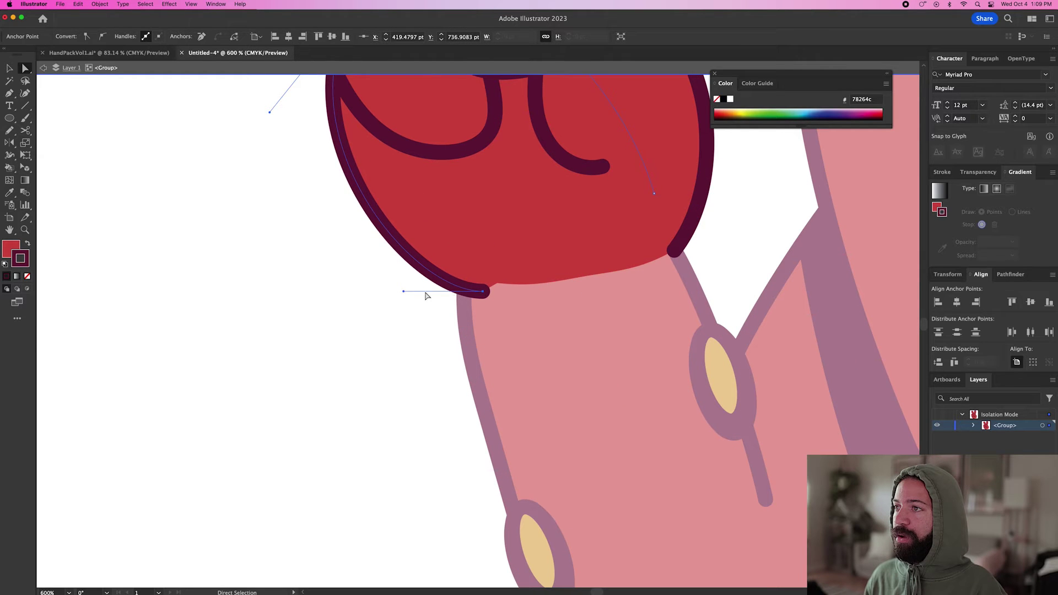
drag(404, 292, 389, 287)
click(681, 253)
drag(677, 254, 711, 212)
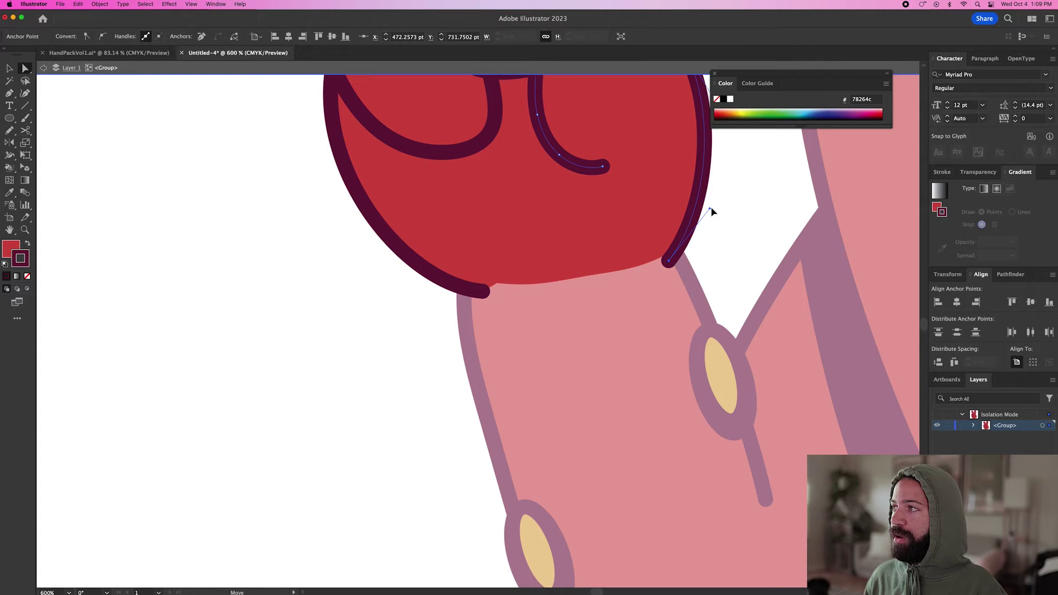
click(723, 208)
key(v)
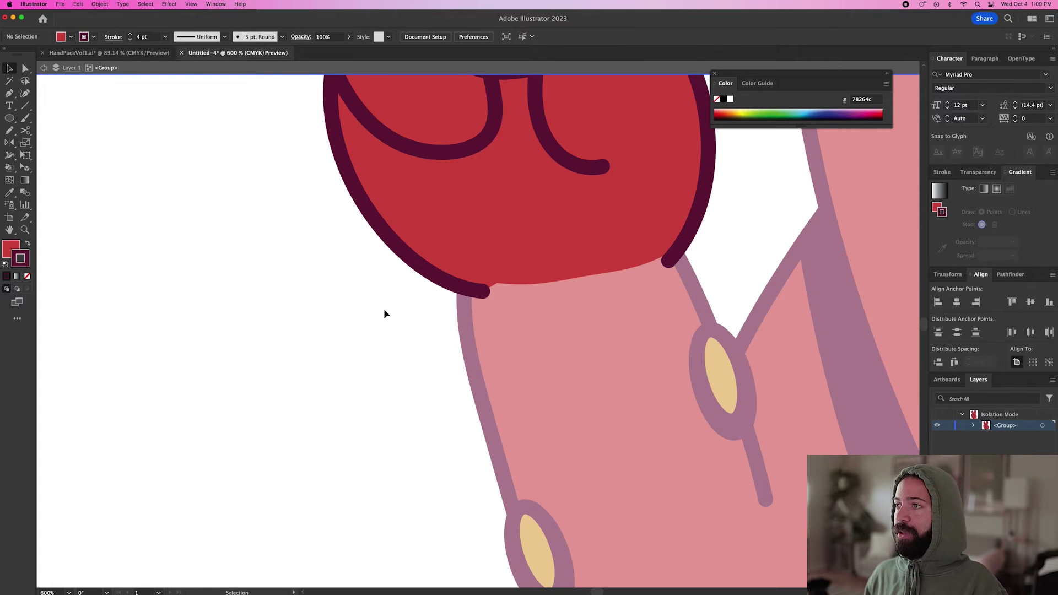
double_click(384, 313)
scroll(383, 316, down, 10)
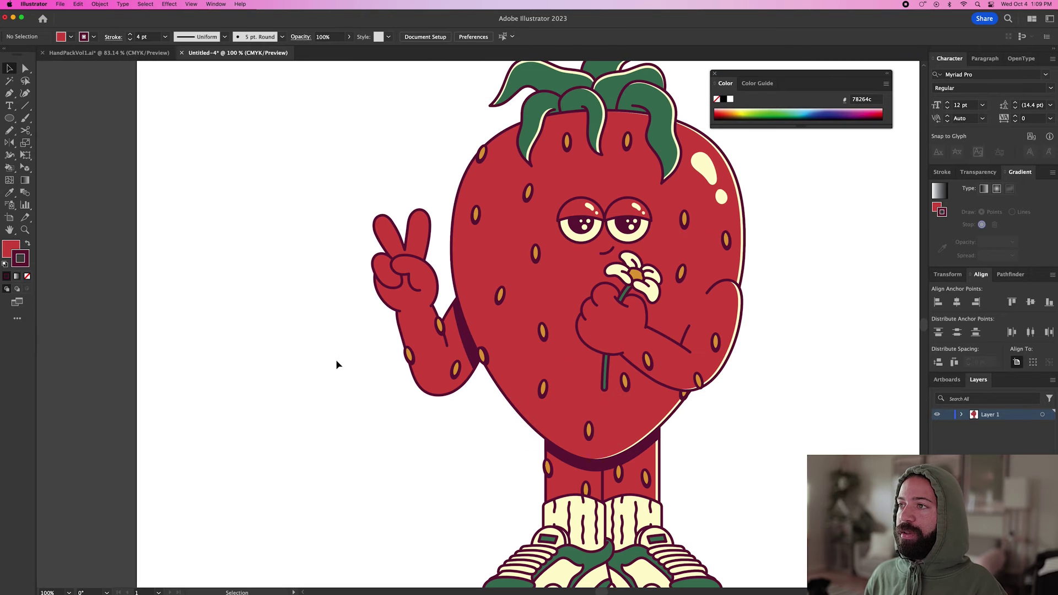
Place copies of the arm's seeds on the peace-sign hand, one on the thumb and one on the raised finger
scroll(386, 367, right, 1)
click(452, 370)
drag(452, 372, 375, 277)
click(354, 266)
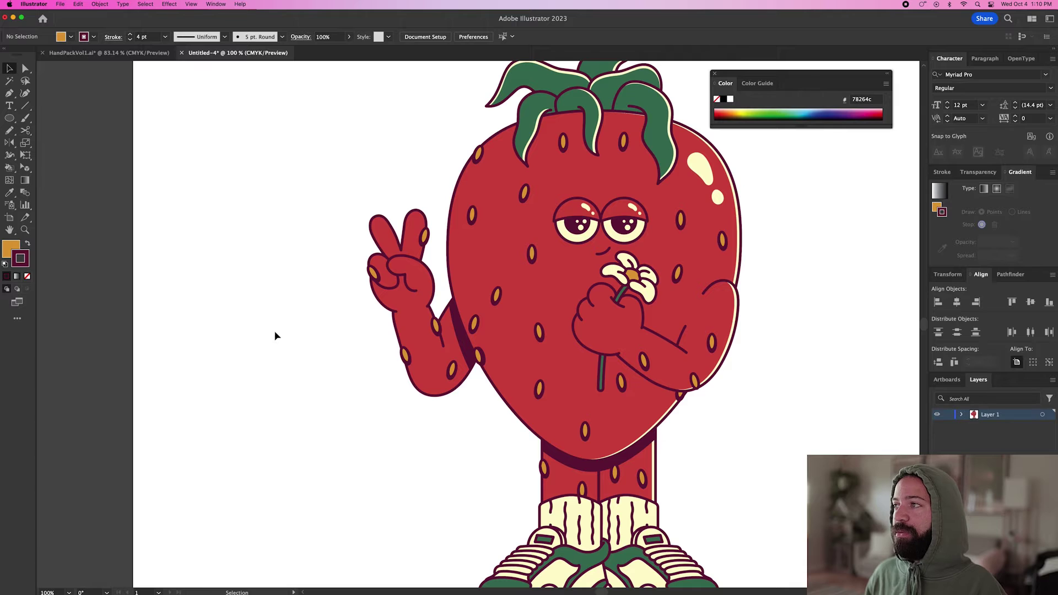
Return the peace-sign hand to its intact state beside the arm and examine the wrist shape's anchor points
drag(422, 300, 322, 296)
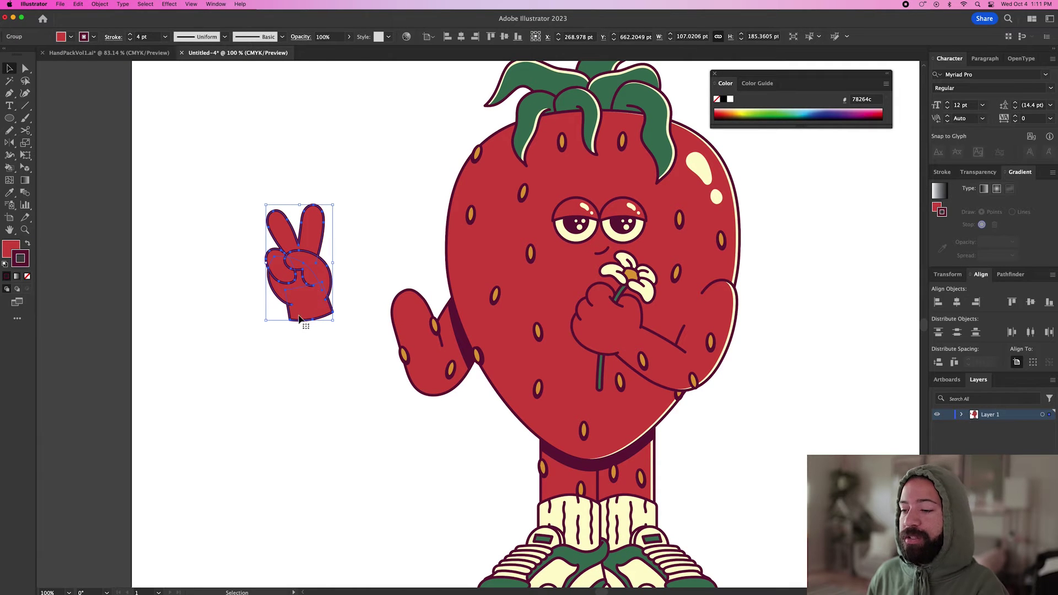
key(a)
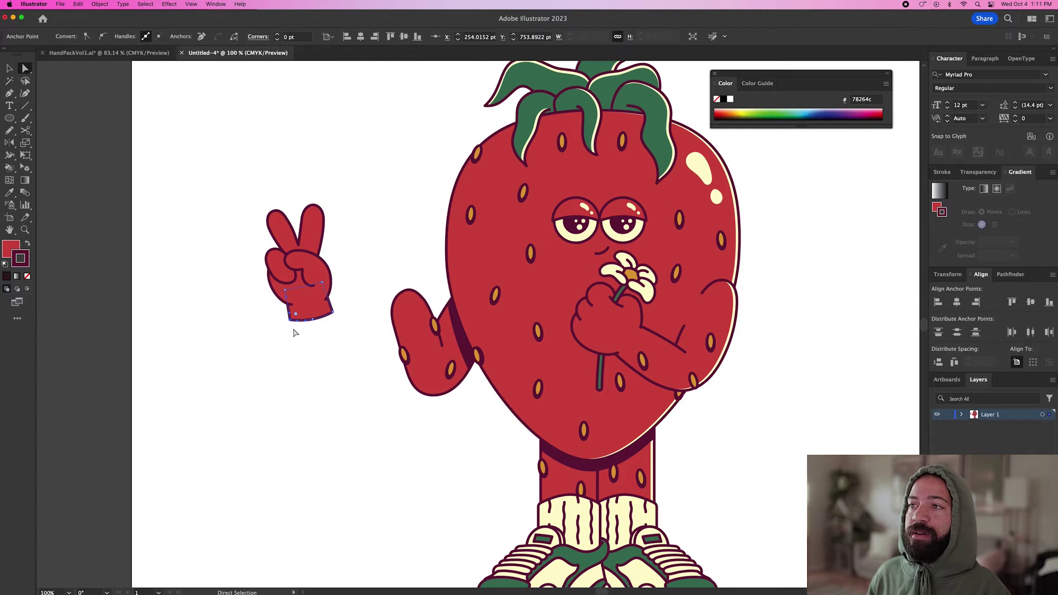
click(324, 335)
Delete the strawberry's raised arm together with its seeds
key(v)
click(403, 350)
key(Delete)
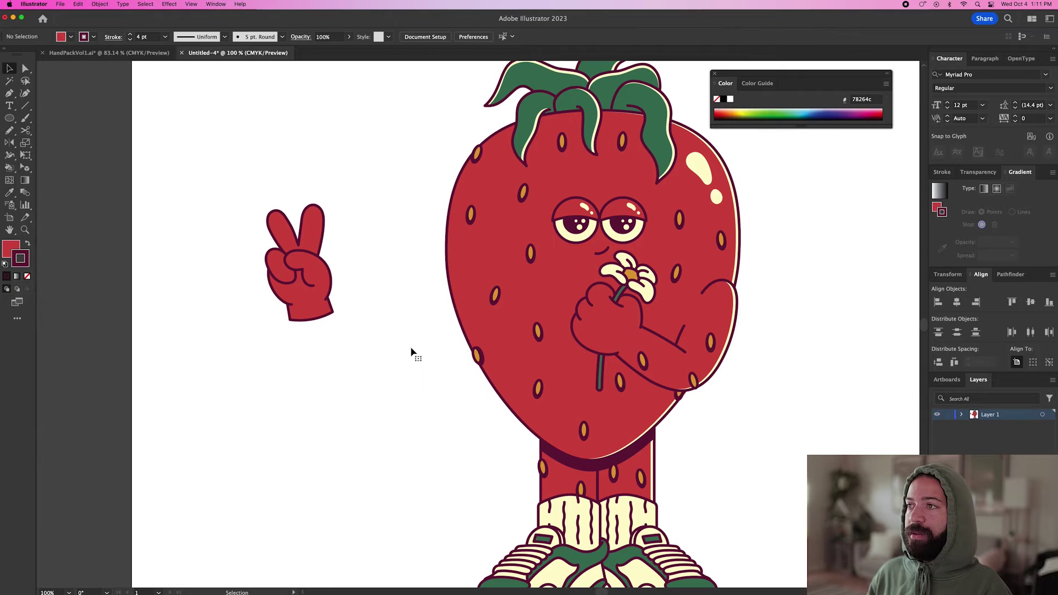
Move the peace-sign hand close to the strawberry's body where the arm was, and deselect it
click(306, 281)
drag(305, 280, 386, 288)
click(422, 285)
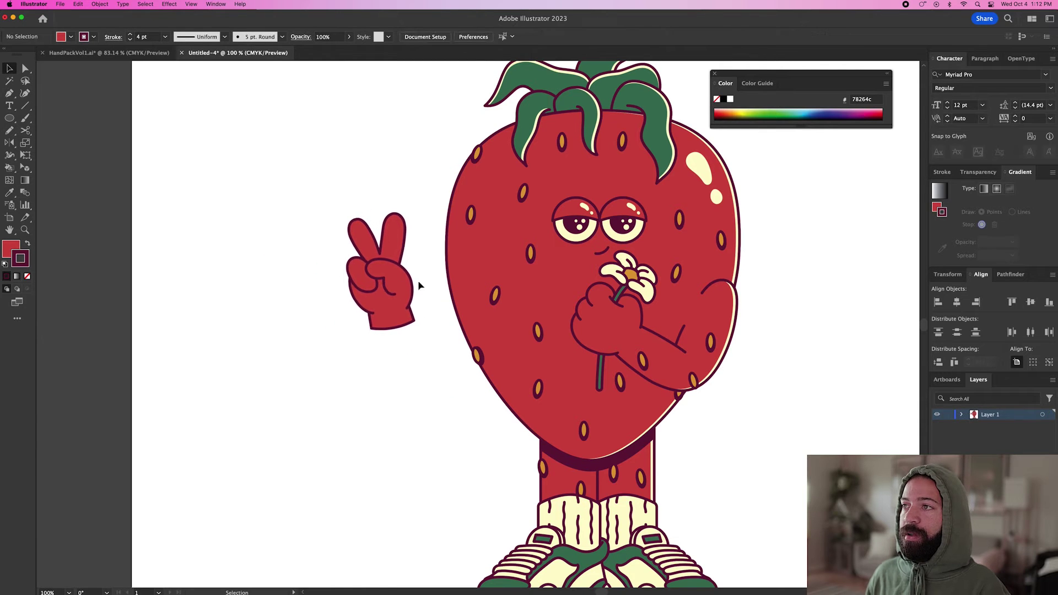
Isolate the peace-sign hand group and delete the curved bottom edge of its wrist shape, leaving the wrist open
key(a)
double_click(390, 286)
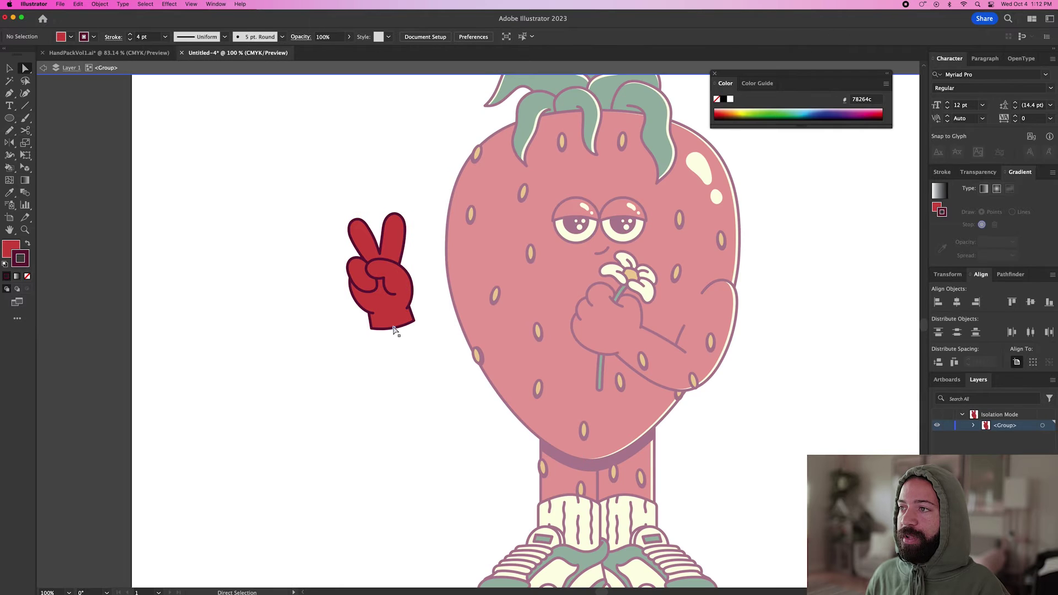
scroll(395, 325, up, 3)
click(396, 337)
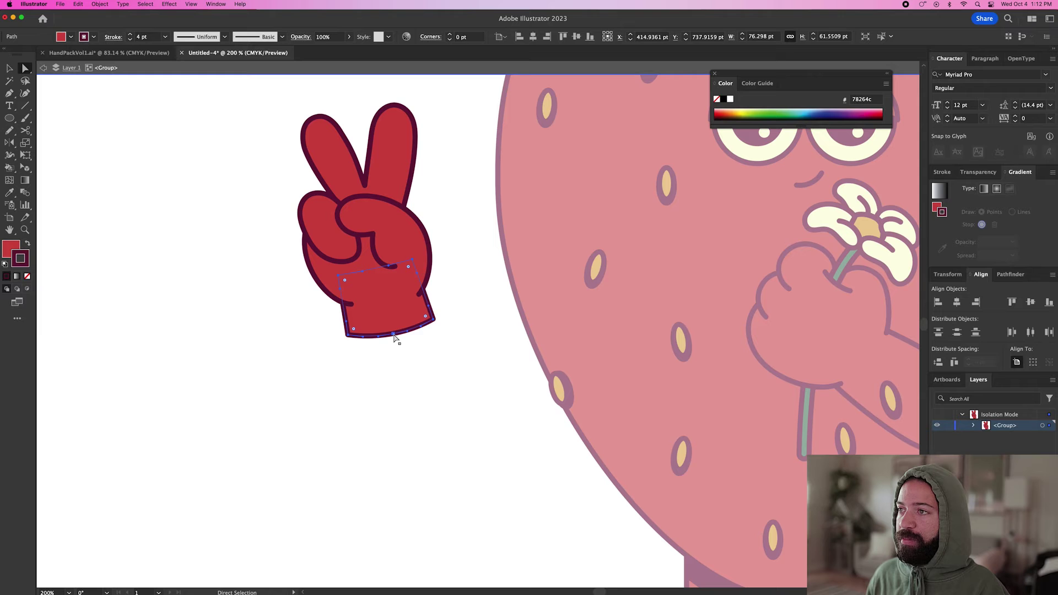
key(Delete)
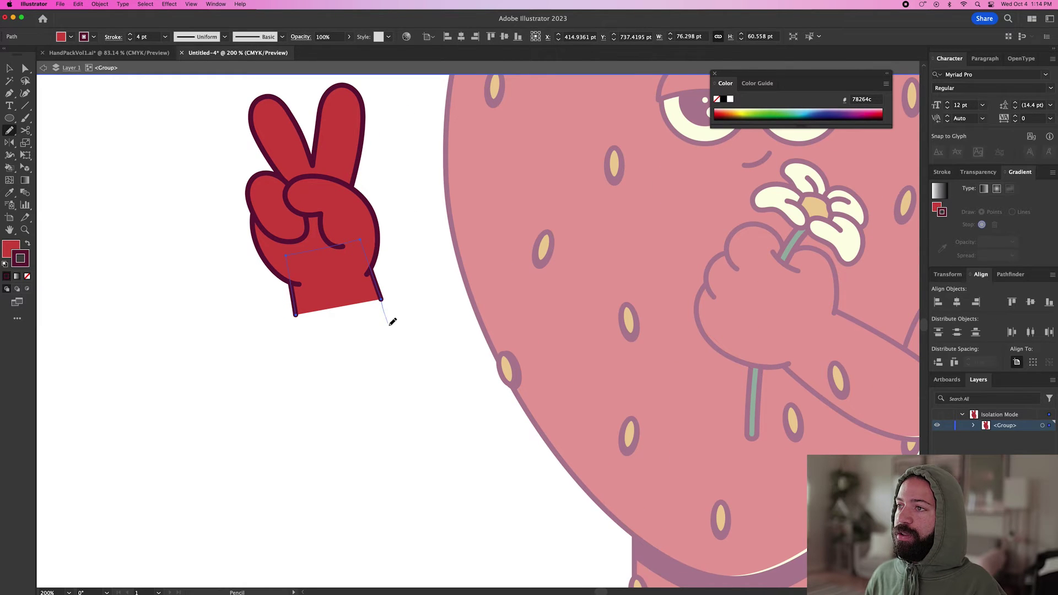
Extend the open wrist into a bent arm with the Pencil tool and add a short crease line at the inner elbow with the Pen tool
mouse_move(392, 321)
mouse_down()
mouse_move(403, 365)
mouse_move(451, 258)
mouse_move(484, 246)
mouse_move(508, 273)
mouse_move(511, 327)
mouse_move(484, 412)
mouse_move(424, 464)
mouse_move(380, 468)
mouse_move(351, 451)
mouse_move(313, 397)
mouse_move(298, 312)
mouse_up()
key(p)
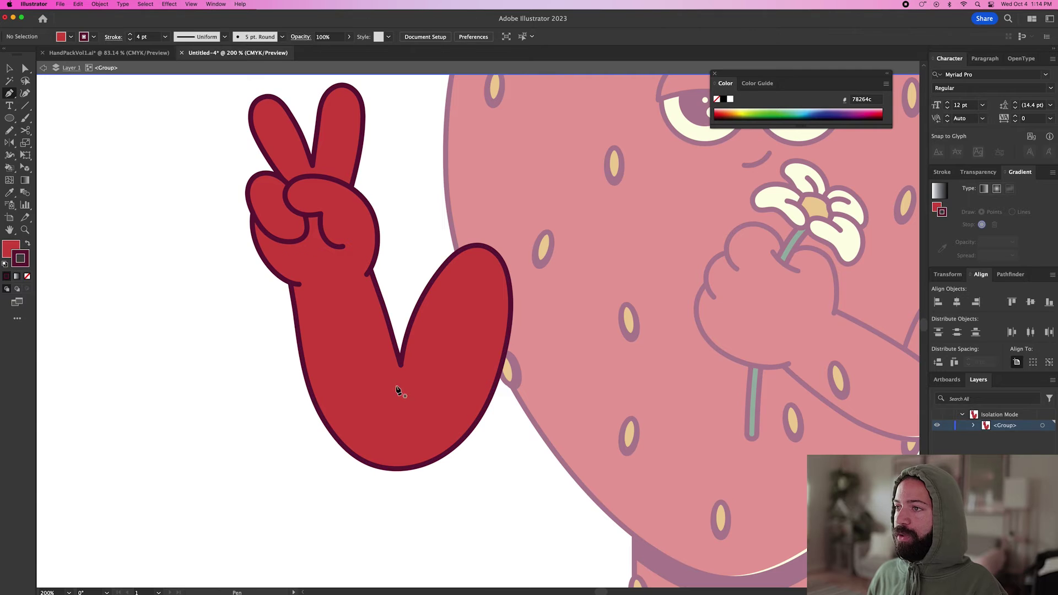
click(402, 365)
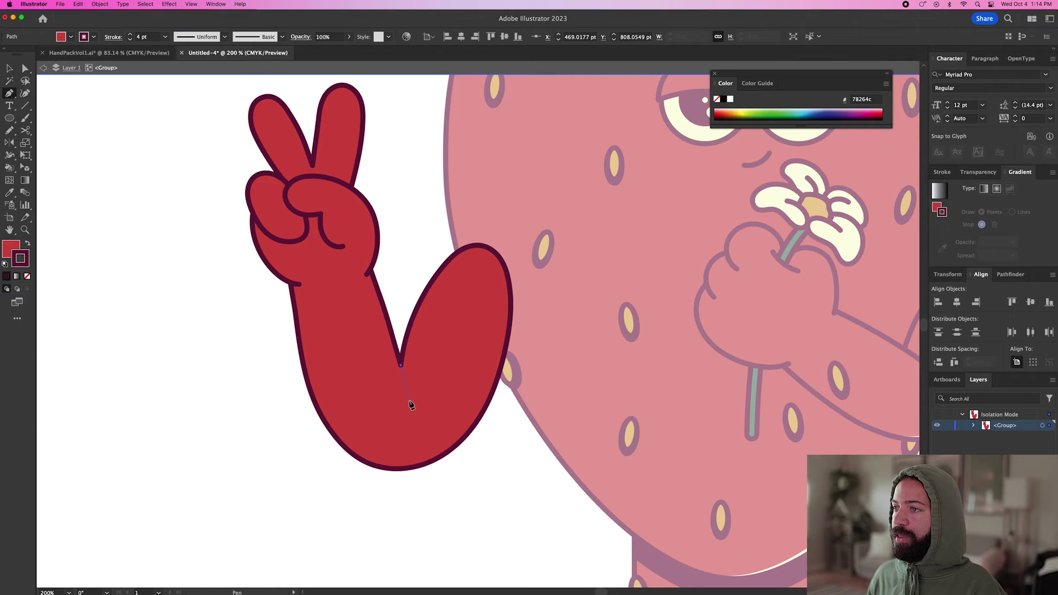
key(v)
click(483, 470)
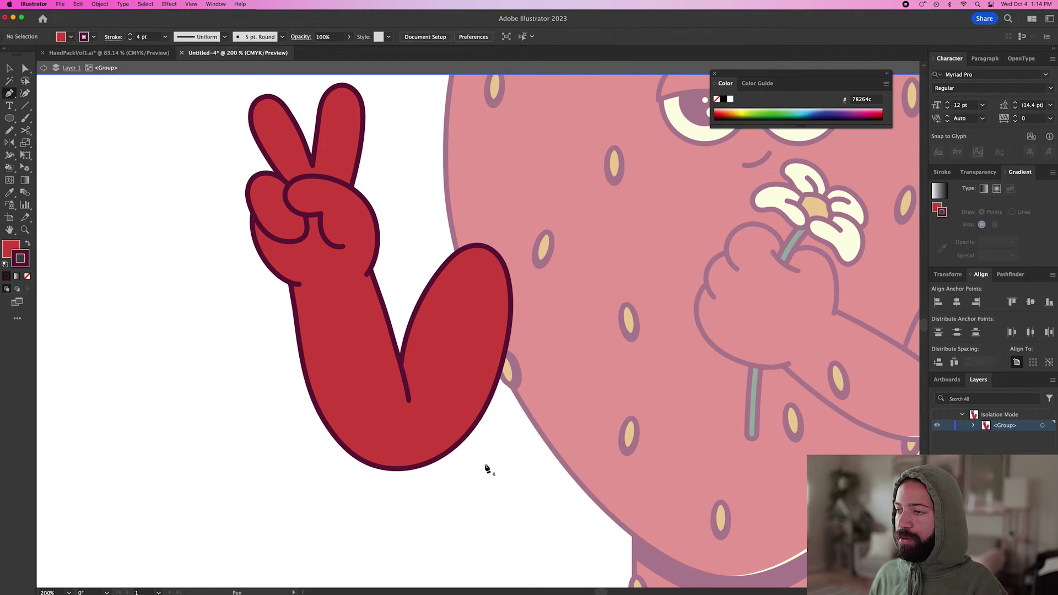
Leave the group isolation and send the peace-sign arm behind the strawberry's body
double_click(238, 412)
scroll(237, 412, down, 3)
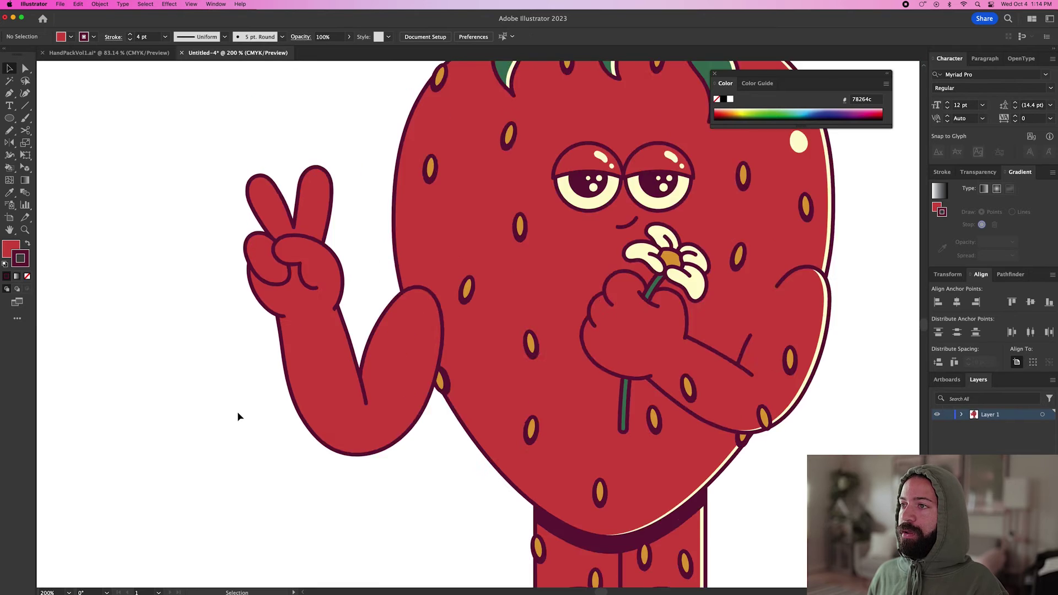
click(287, 383)
key(super+shift+bracketleft)
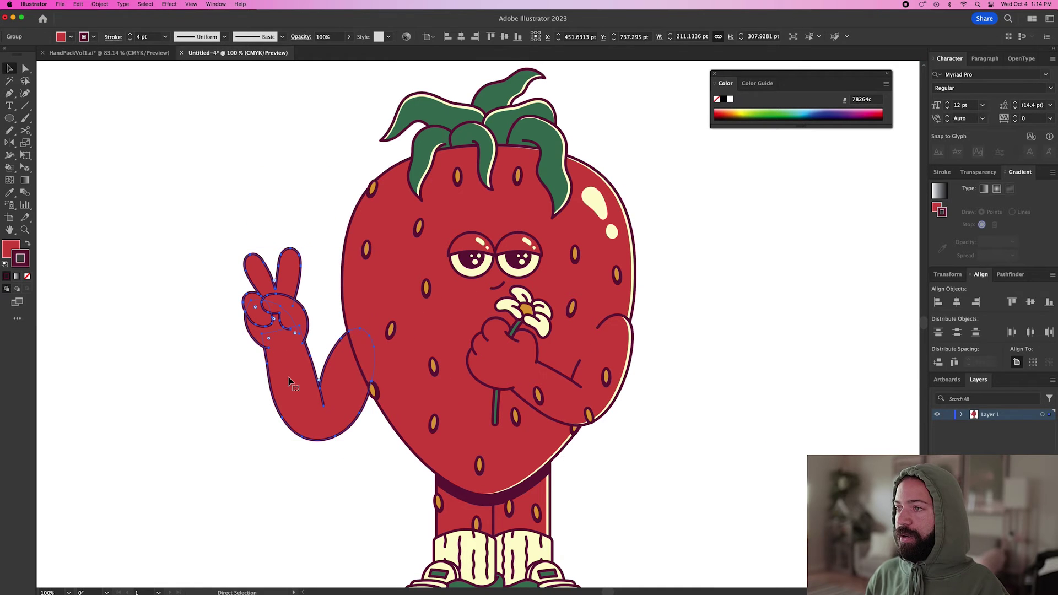
Nudge the peace-sign arm right and up so its shoulder end tucks further behind the strawberry, and deselect it
key(Right)
key(Right)
key(Right)
key(Right)
key(Right)
key(Right)
key(Right)
key(Right)
key(Right)
key(Right)
key(Up)
key(Up)
key(Up)
key(Up)
key(Up)
key(Up)
key(Up)
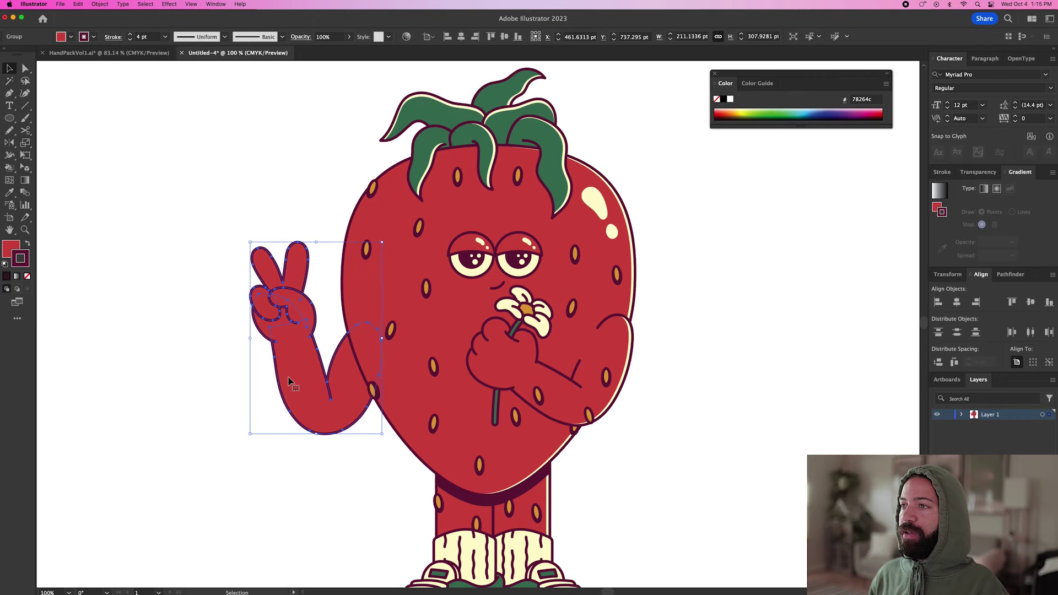
click(223, 388)
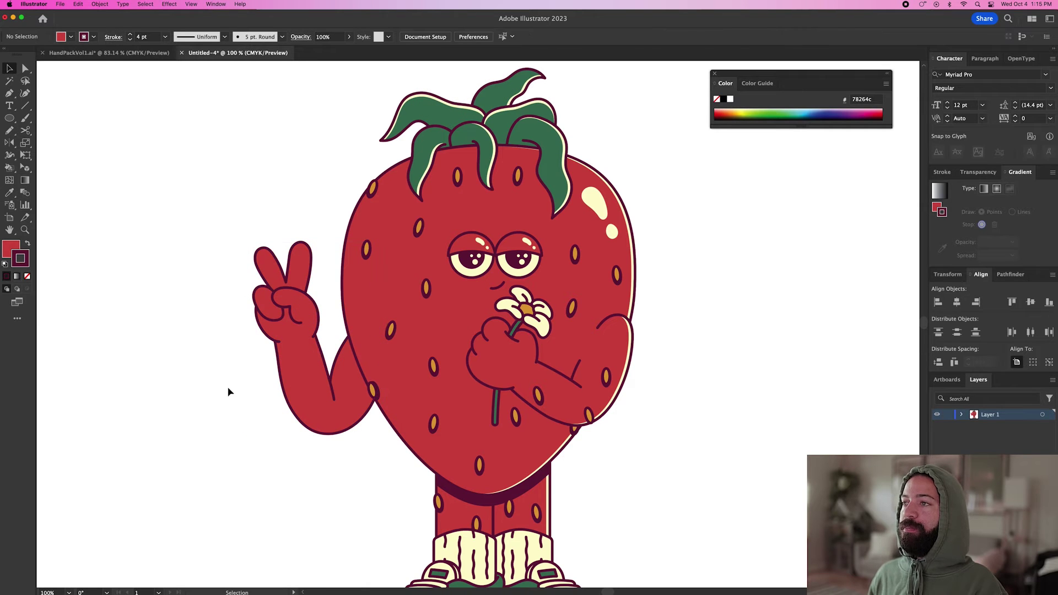
Place copies of the body's seeds on the forearm, raised finger, folded finger and upper arm of the peace-sign arm
scroll(229, 392, right, 2)
click(382, 353)
drag(381, 353, 229, 365)
drag(338, 316, 258, 258)
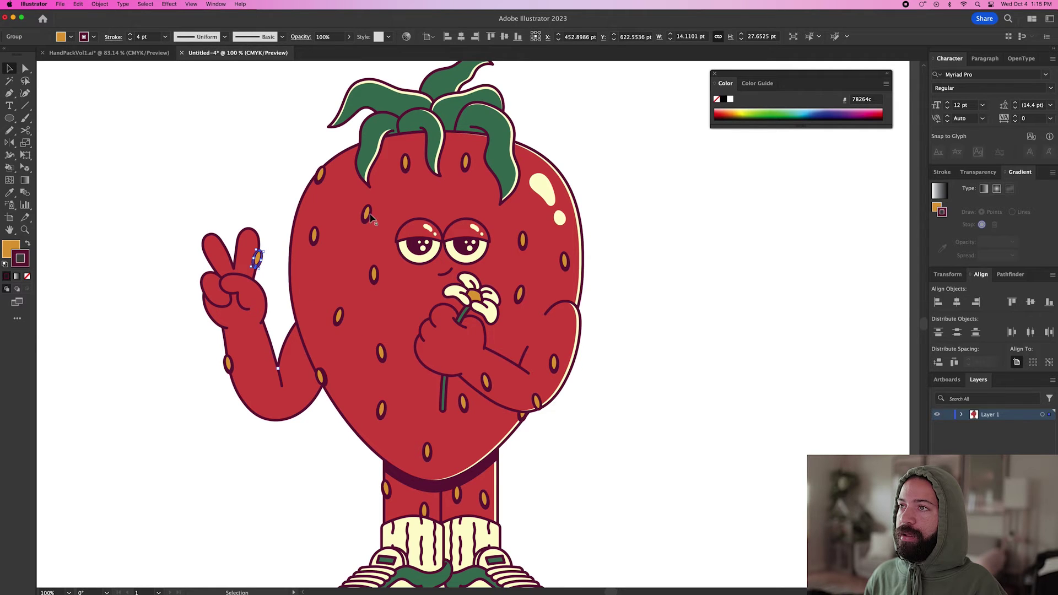
drag(406, 164, 209, 287)
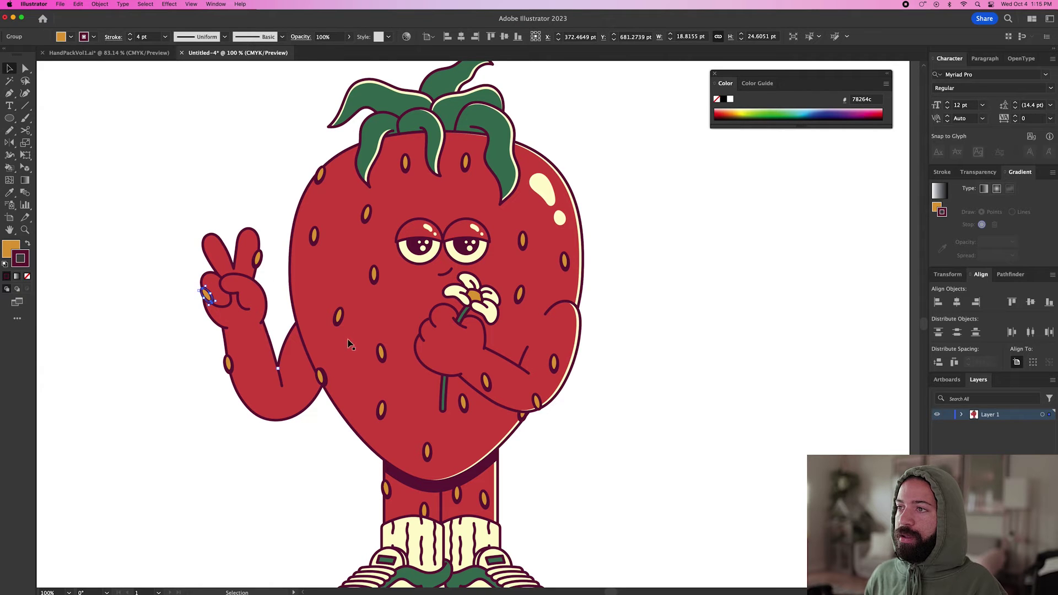
drag(338, 318, 293, 340)
click(201, 426)
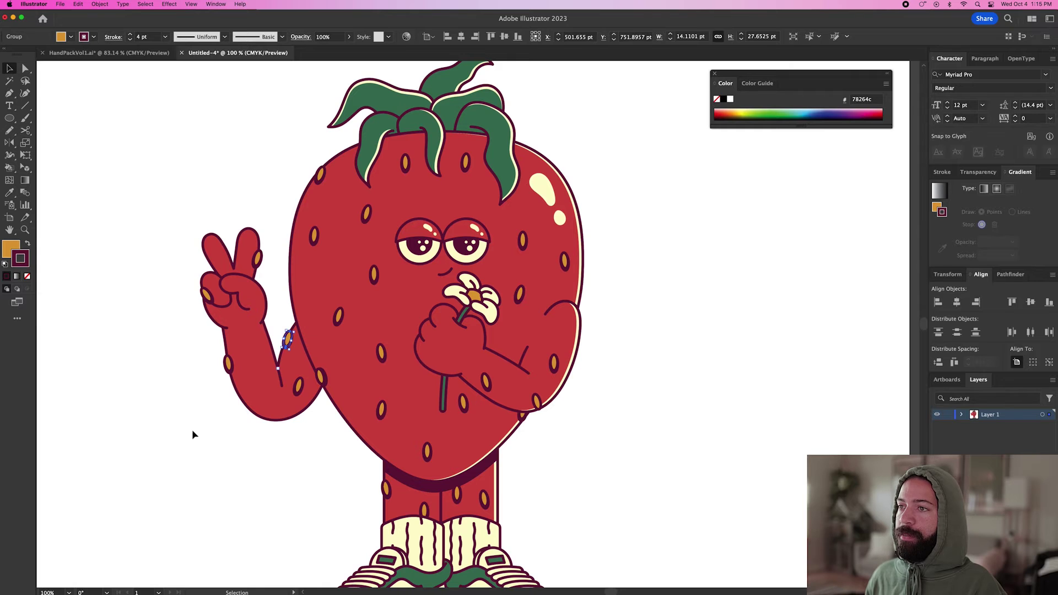
key(super+0)
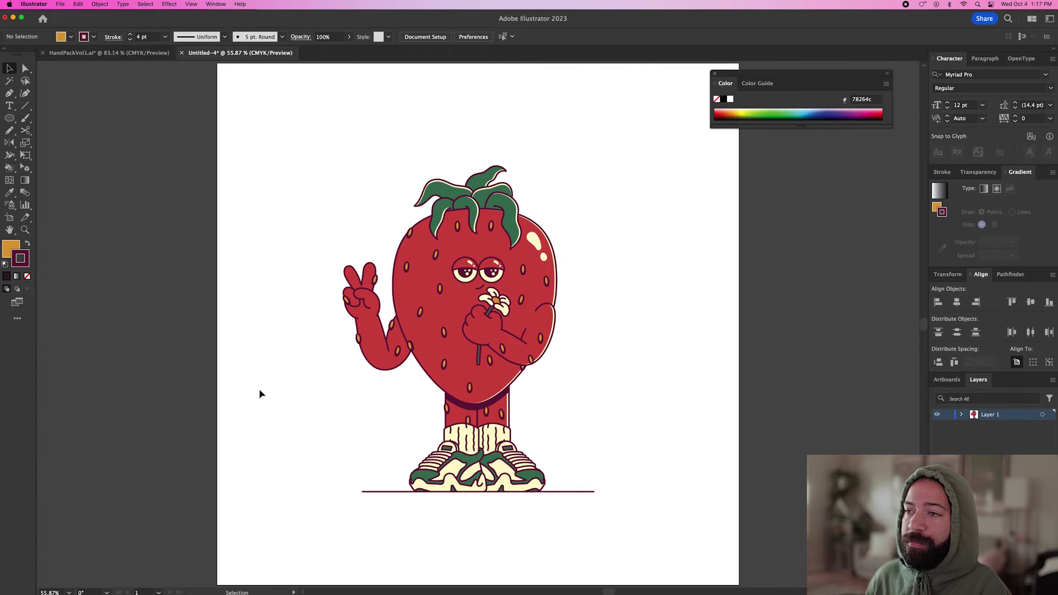
Pick up the hand's red fill and dark outline for the Pencil tool and review the Pencil Tool Options
key(super+1)
key(n)
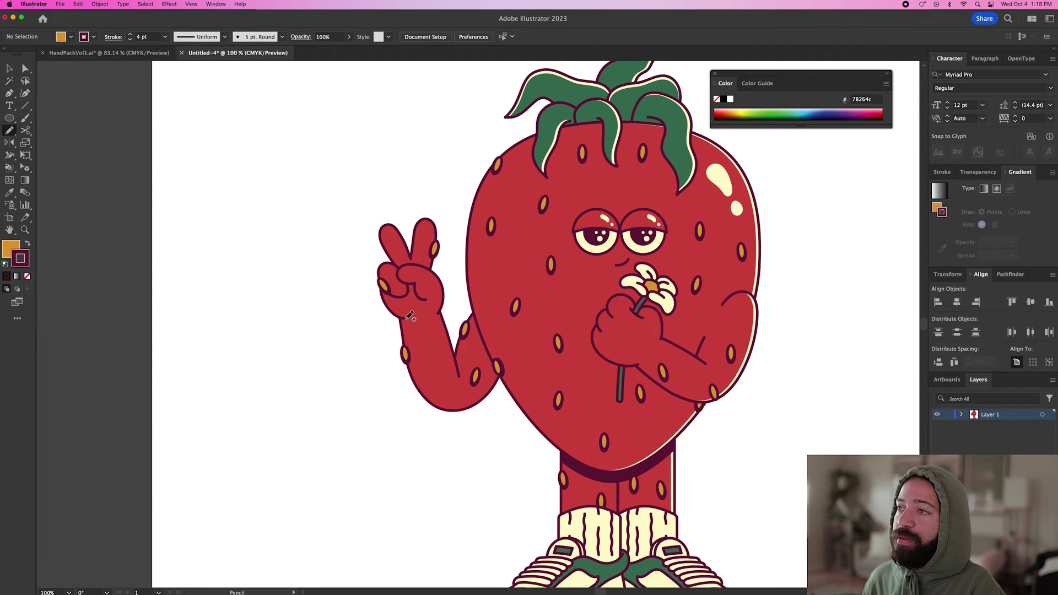
key(i)
click(428, 283)
key(n)
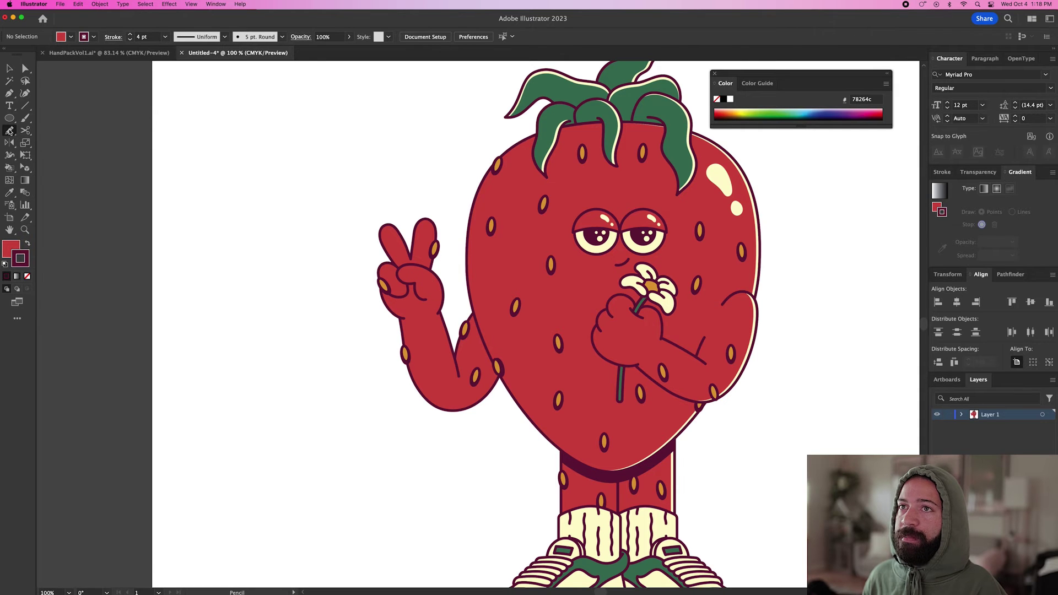
double_click(9, 131)
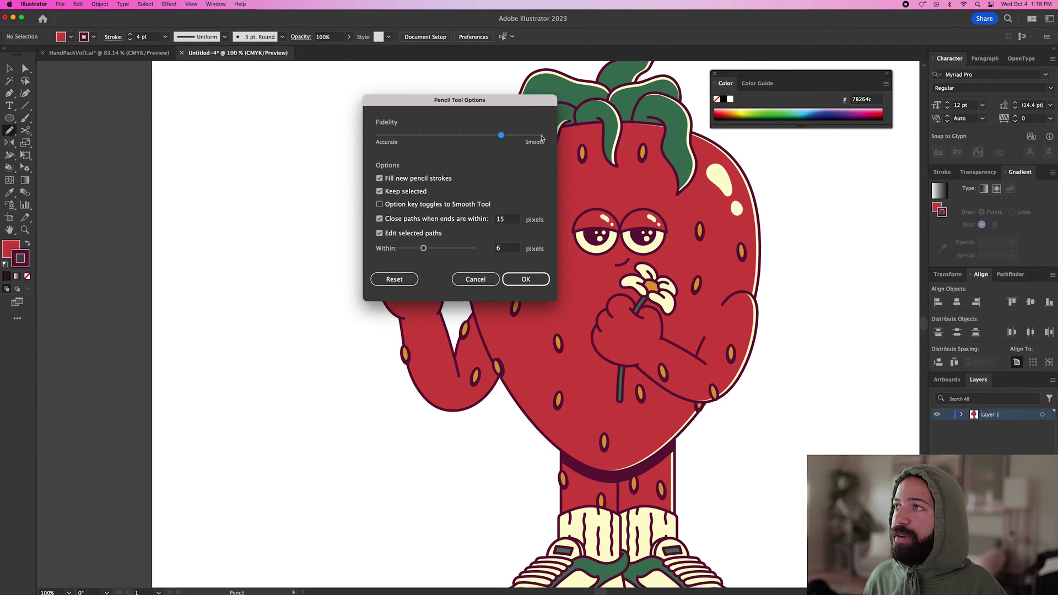
click(529, 283)
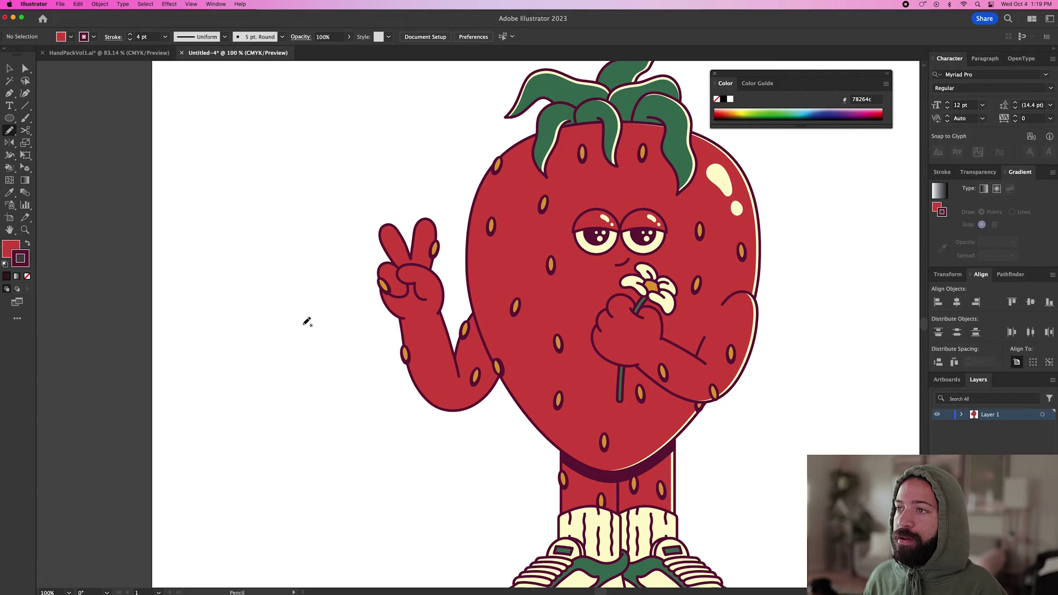
Sketch the folded thumb with its crease and outer palm edge, about 79 × 91 pt, in the empty area beside the arm
drag(295, 318, 293, 306)
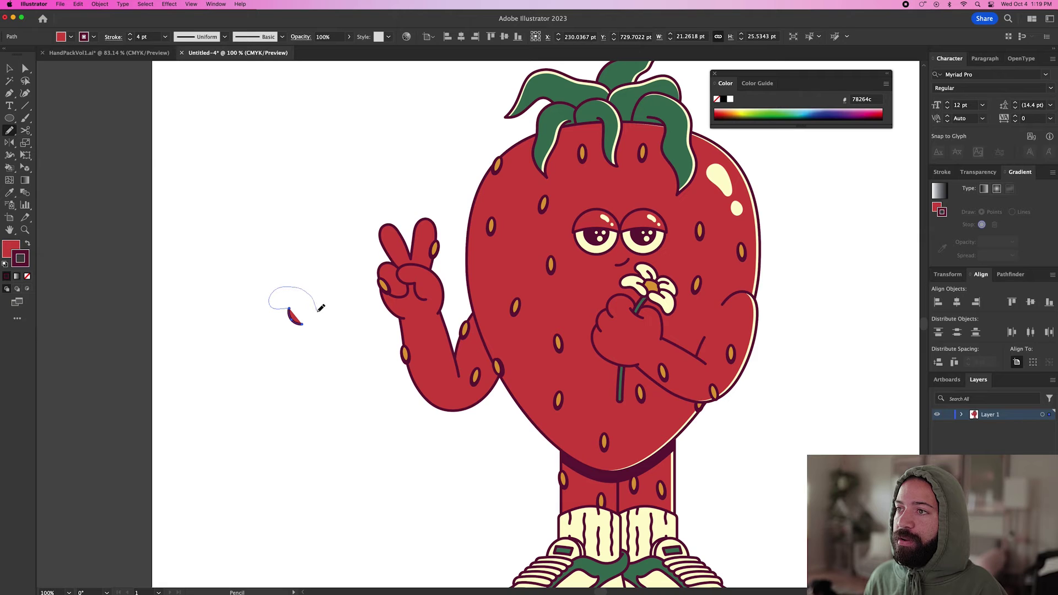
drag(312, 340, 308, 343)
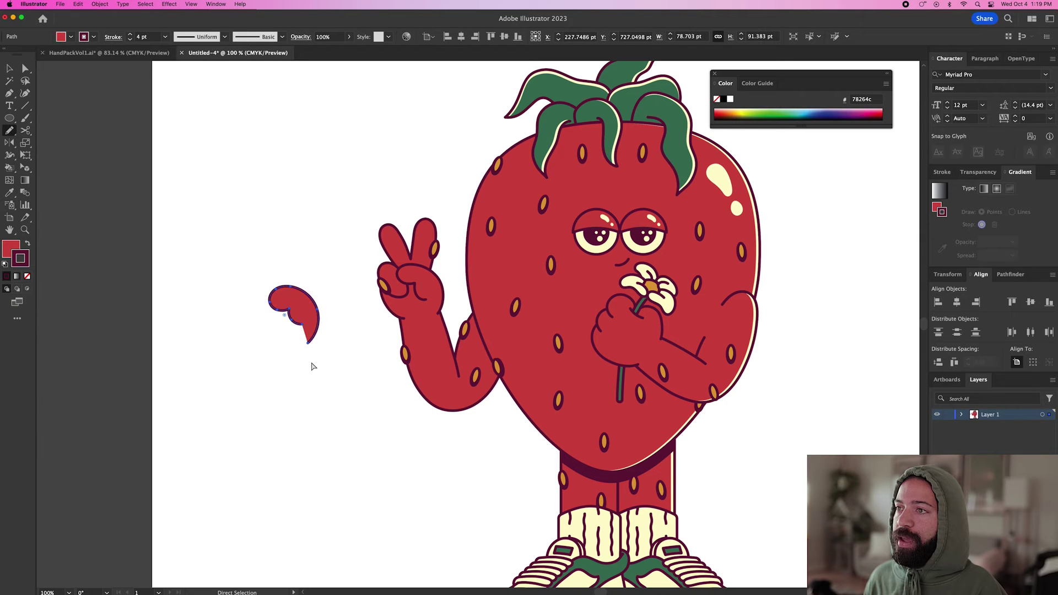
super+click(312, 367)
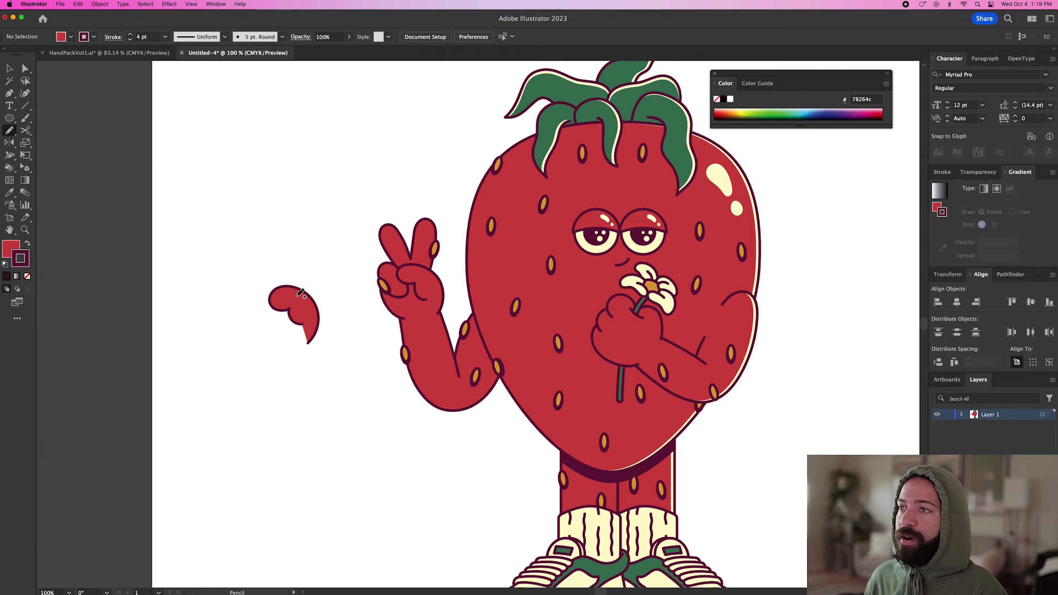
Draw two raised fingers in a V above the thumb, about 105 × 96 pt, and send them to the back
mouse_move(300, 295)
mouse_down()
mouse_move(293, 240)
mouse_move(277, 243)
mouse_move(277, 280)
mouse_up()
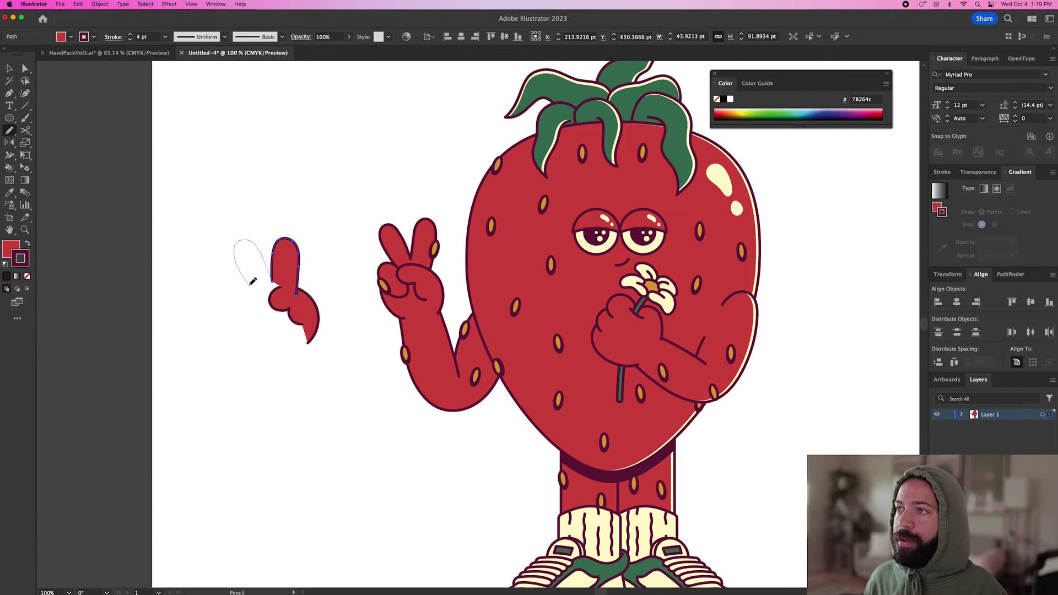
drag(262, 295, 261, 296)
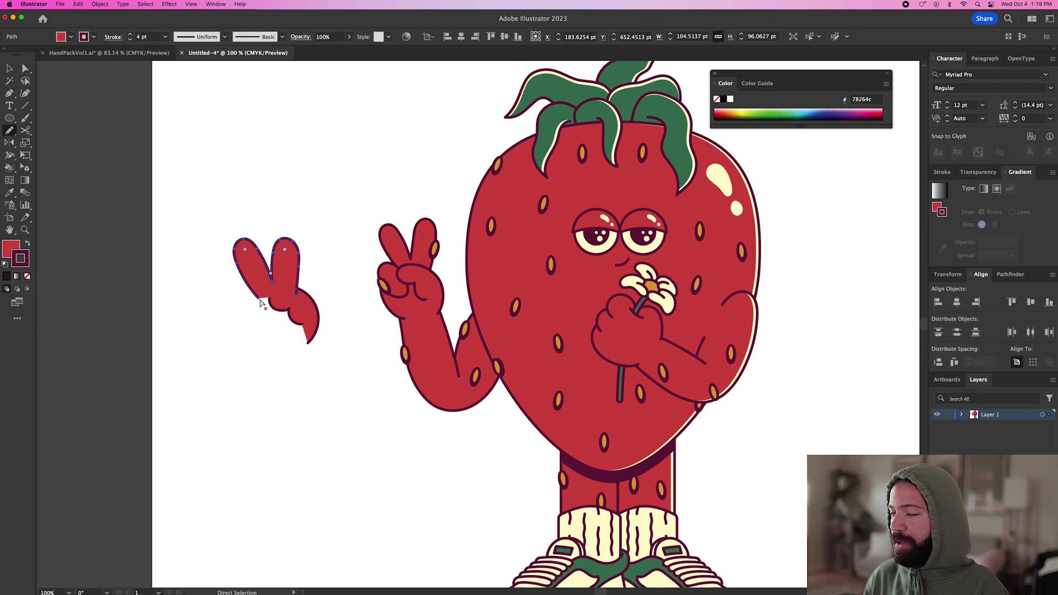
key(super+shift+bracketleft)
key(super+shift+a)
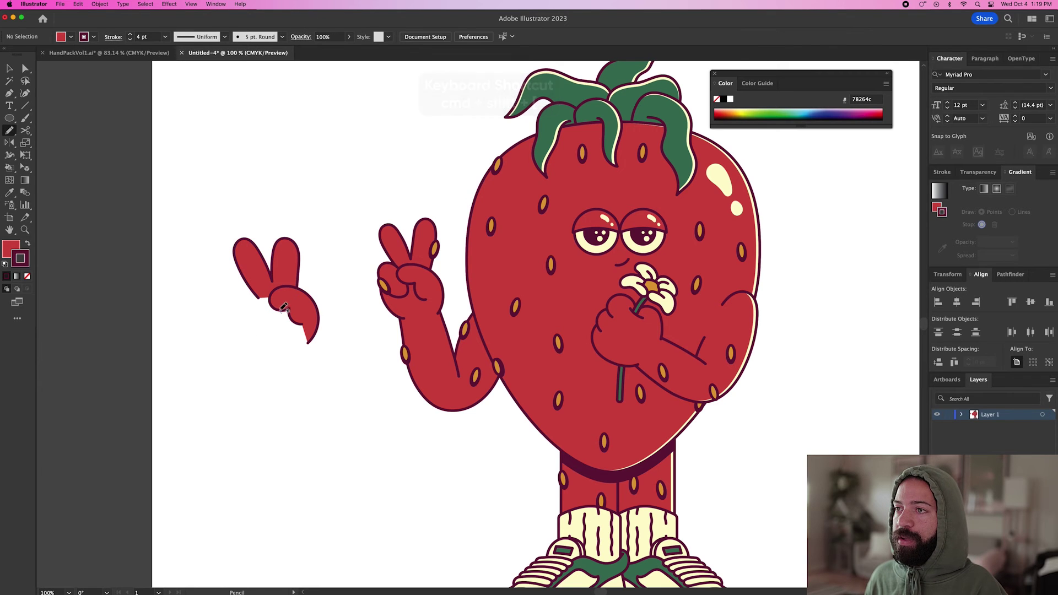
Draw a folded finger next to the thumb, about 54 × 50 pt, and send it behind the thumb
mouse_move(269, 296)
mouse_down()
mouse_move(250, 304)
mouse_move(264, 320)
mouse_move(289, 315)
mouse_up()
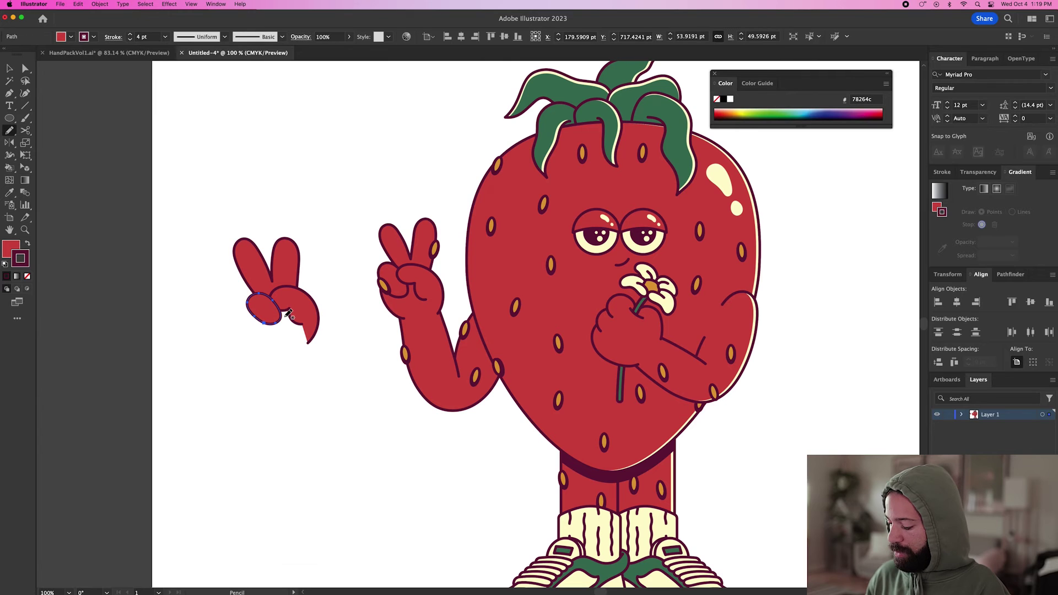
key(super+shift+bracketleft)
super+click(268, 342)
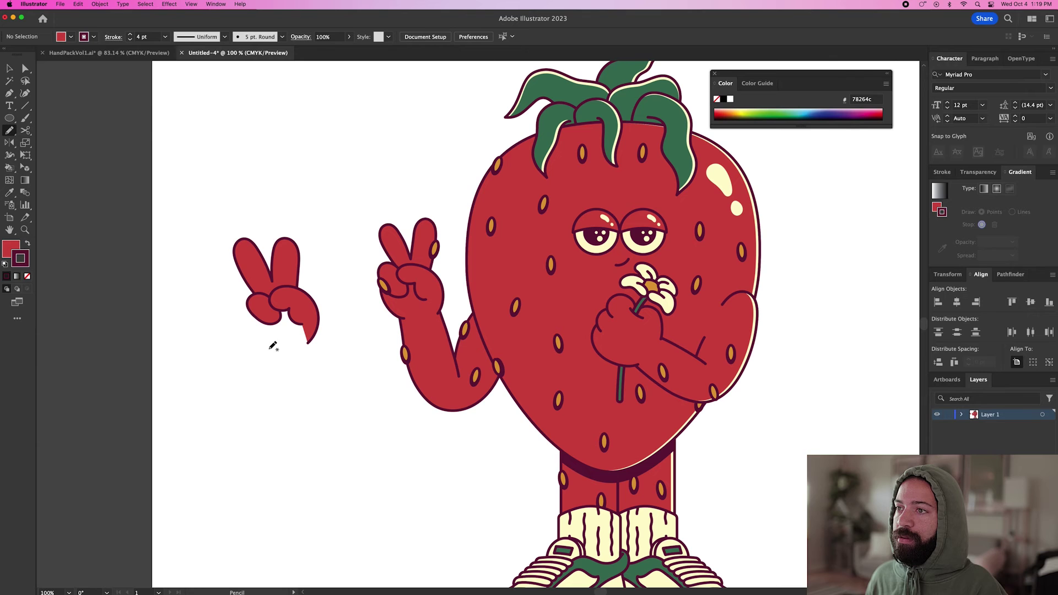
Draw the palm shape behind the folded finger and thumb, about 99 × 83 pt, and deselect it
mouse_move(255, 319)
mouse_down()
mouse_move(259, 306)
mouse_move(276, 344)
mouse_up()
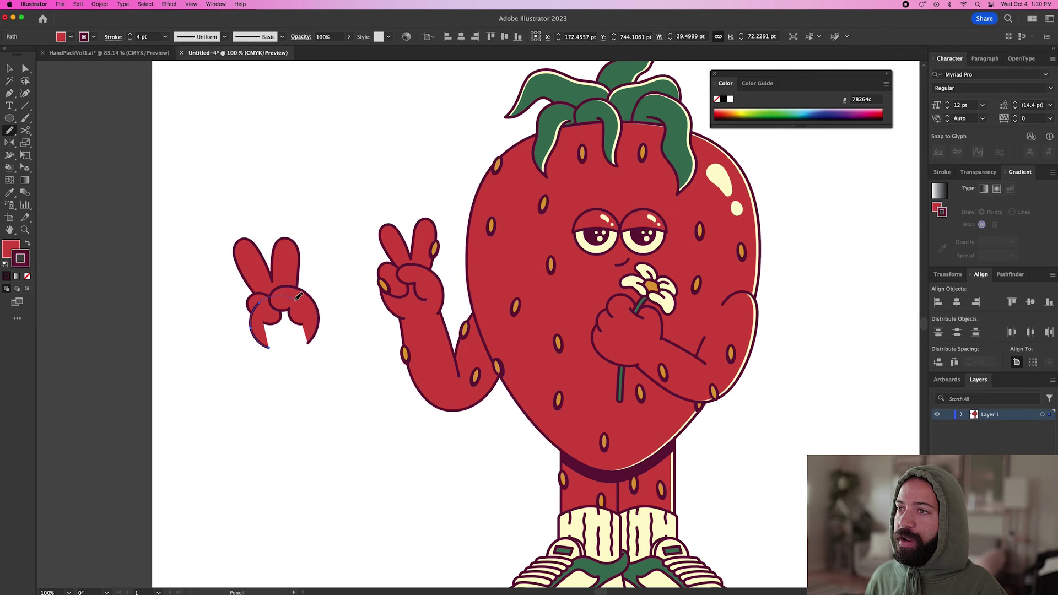
drag(316, 330, 312, 338)
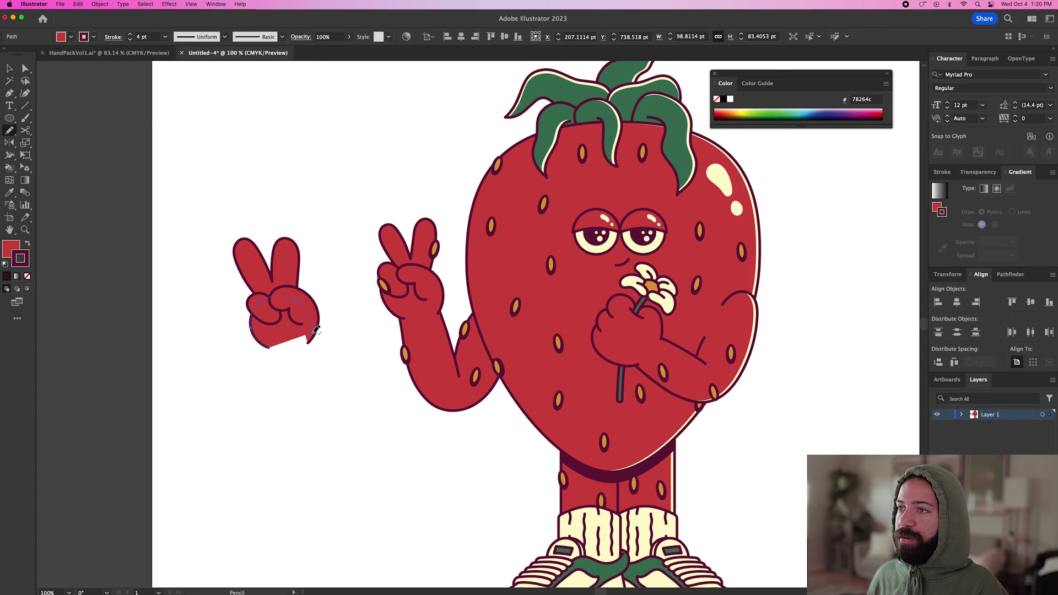
key(v)
click(262, 389)
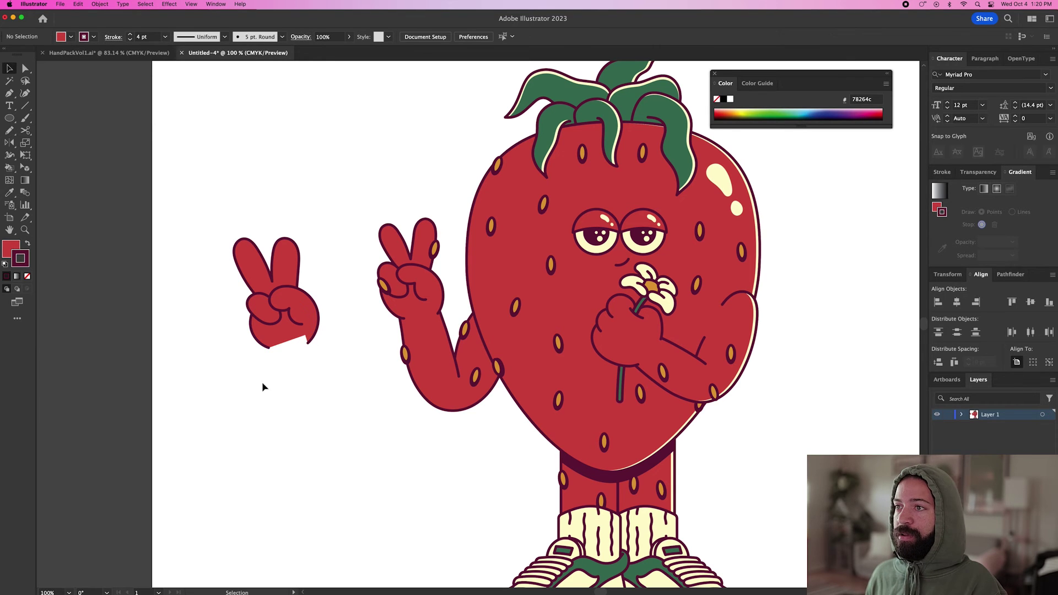
Select the sketched thumb path and remove the surplus anchor points around the thumb's tip with the Pen tool
click(256, 271)
drag(234, 238, 250, 263)
click(279, 300)
scroll(279, 300, up, 3)
key(p)
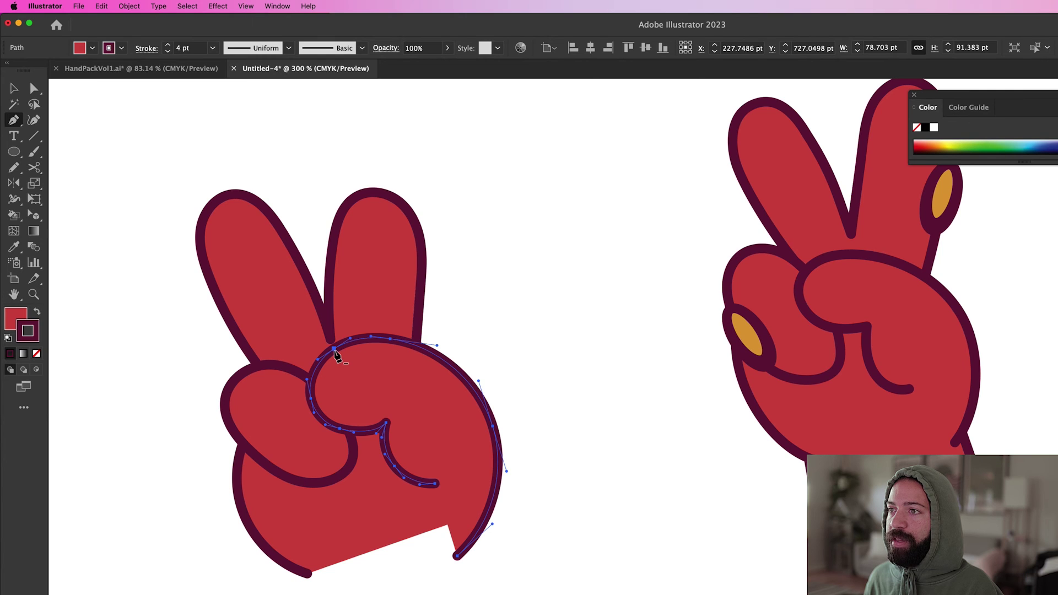
click(335, 349)
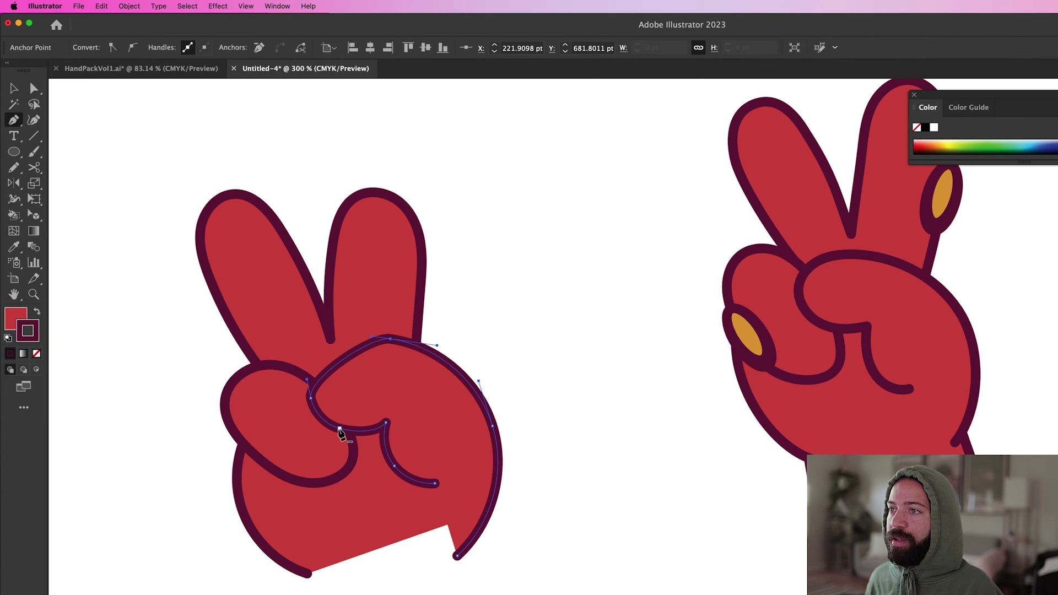
click(338, 428)
click(314, 412)
Round the thumb's tip by curving its end anchor and shifting it outward over the folded finger, and adjust the handle on the thumb's upper curve
drag(312, 399, 303, 357)
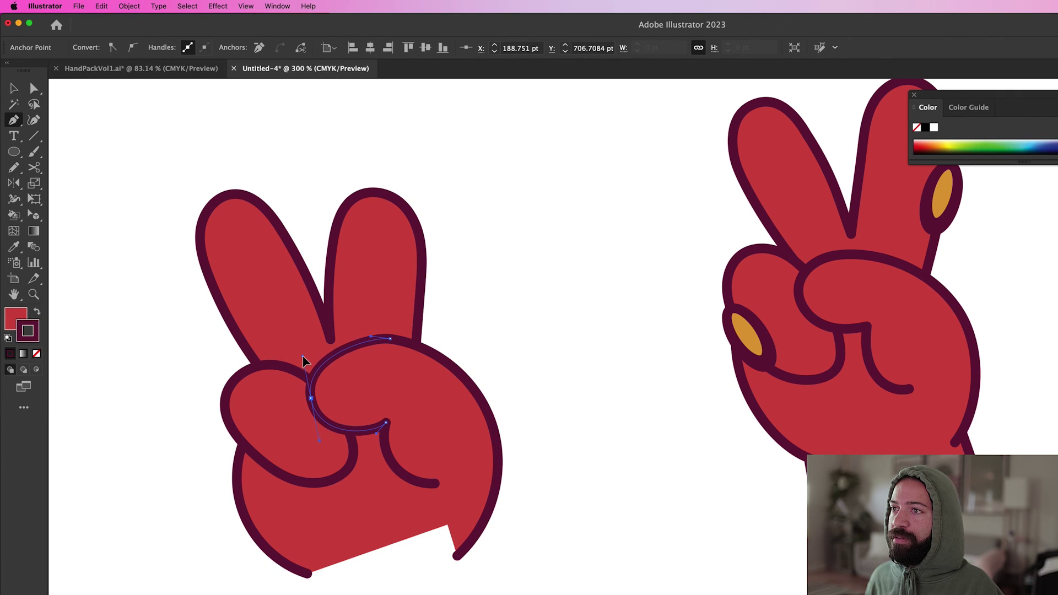
key(a)
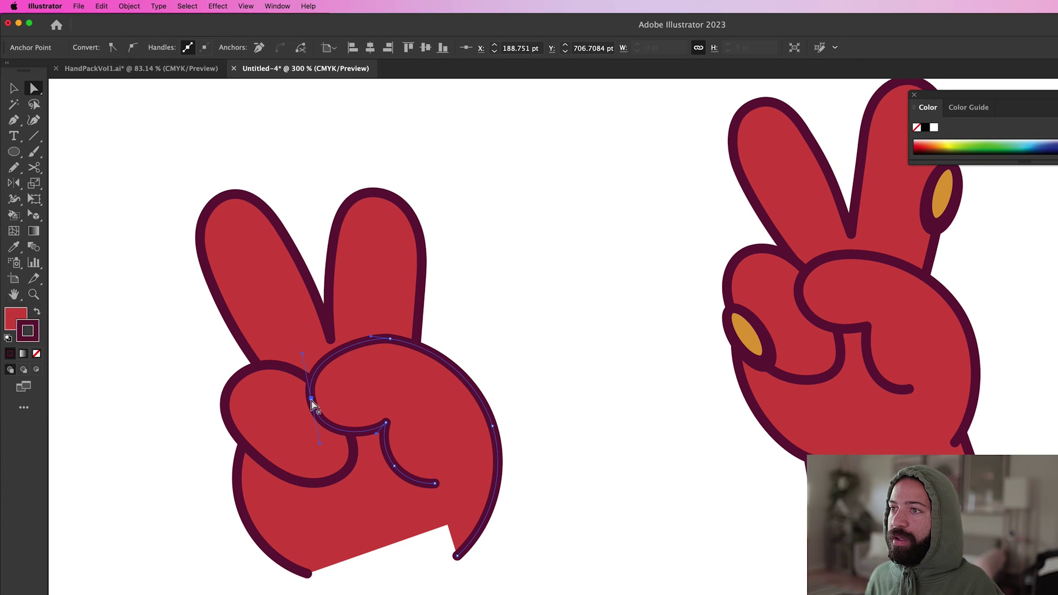
drag(312, 399, 296, 394)
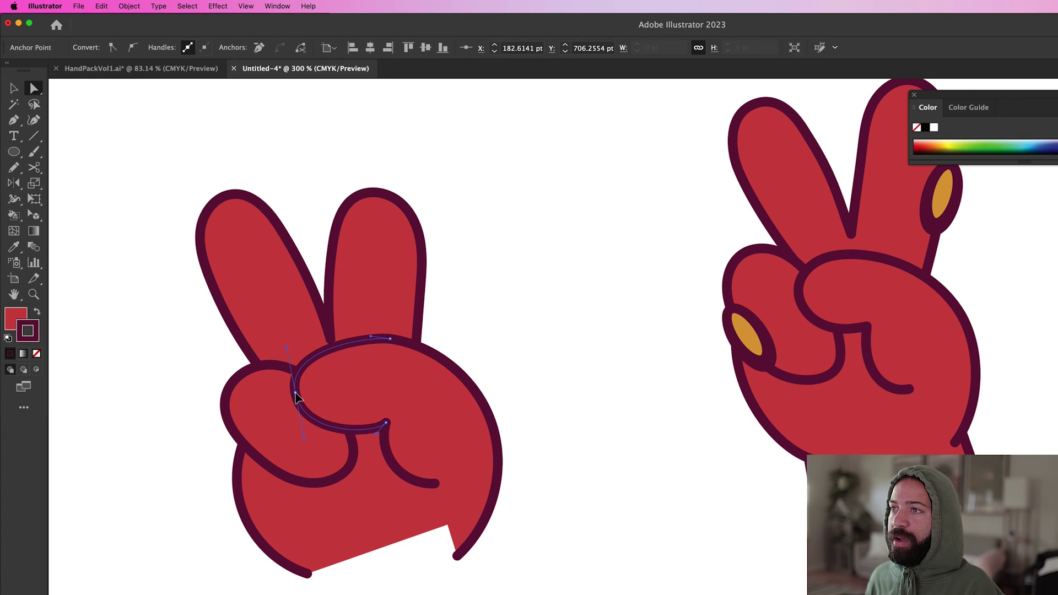
click(390, 340)
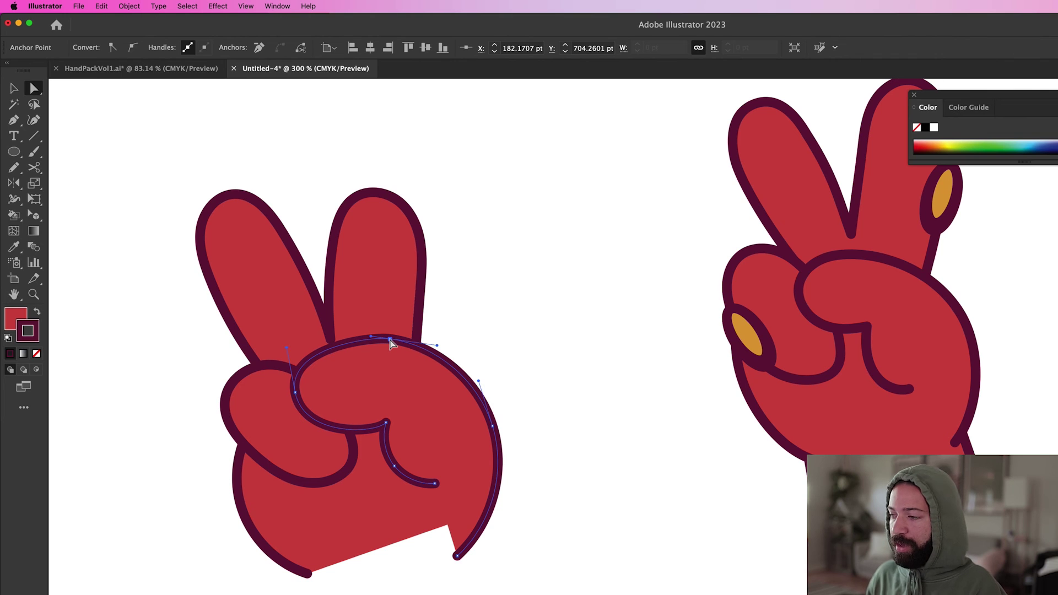
key(p)
drag(391, 341, 434, 349)
Shrink the folded finger slightly from its outer upper corner and narrow the palm slightly from its outer side
key(v)
click(264, 425)
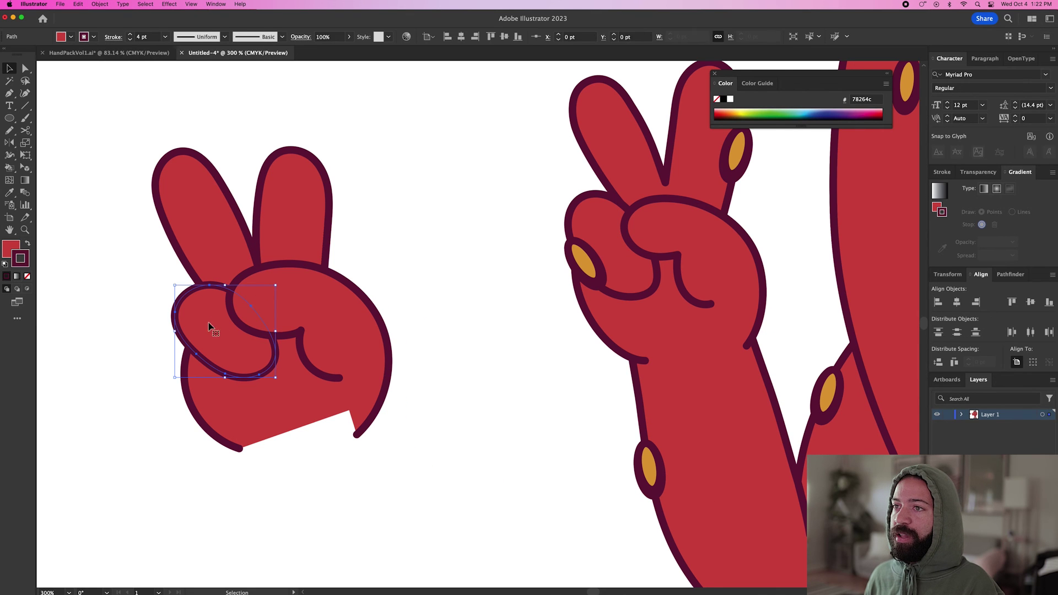
drag(175, 285, 178, 288)
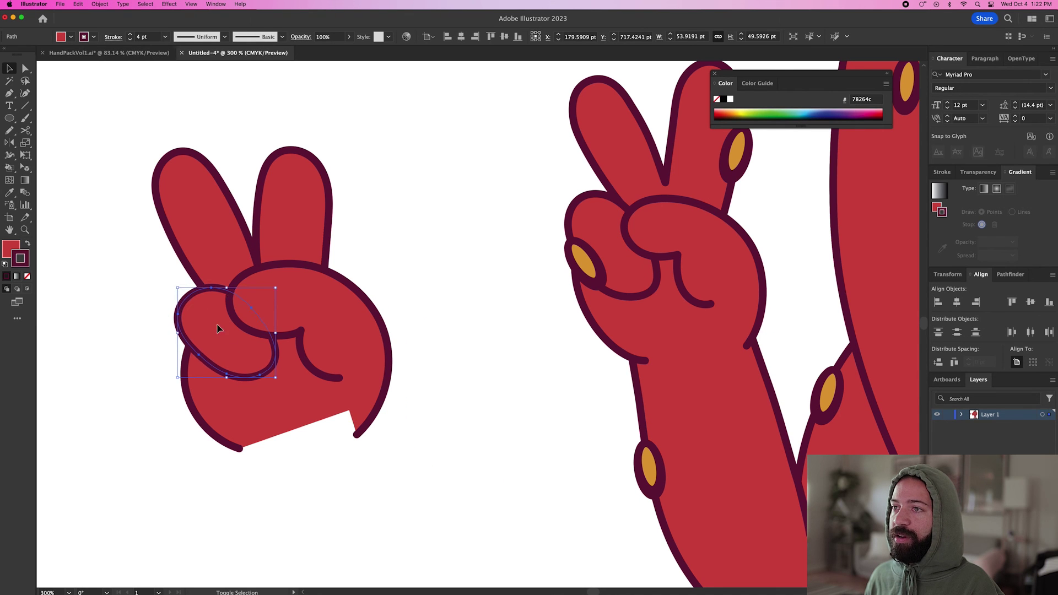
click(203, 395)
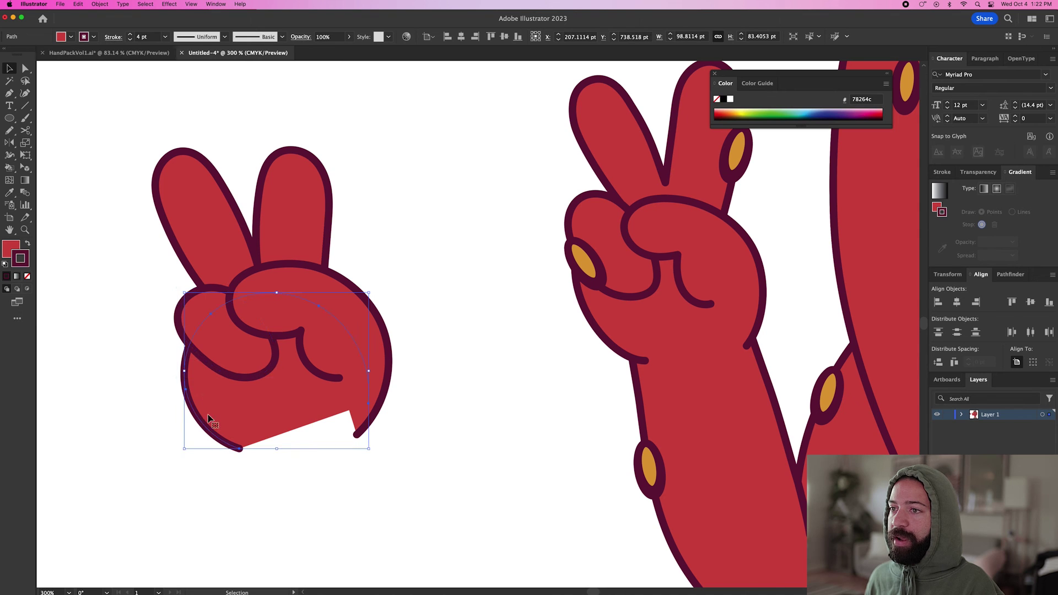
drag(184, 372, 190, 373)
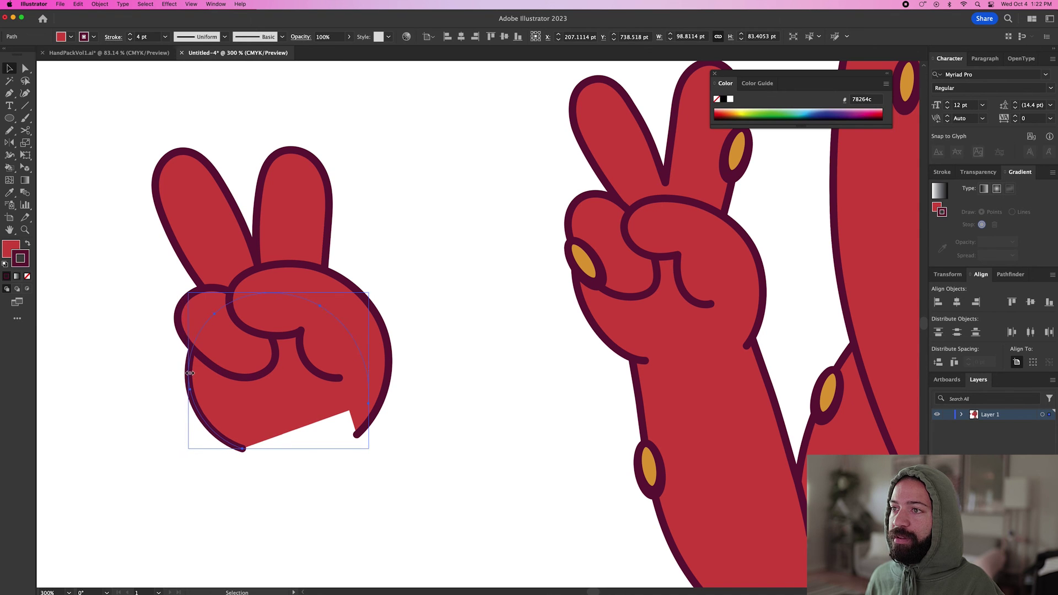
click(435, 313)
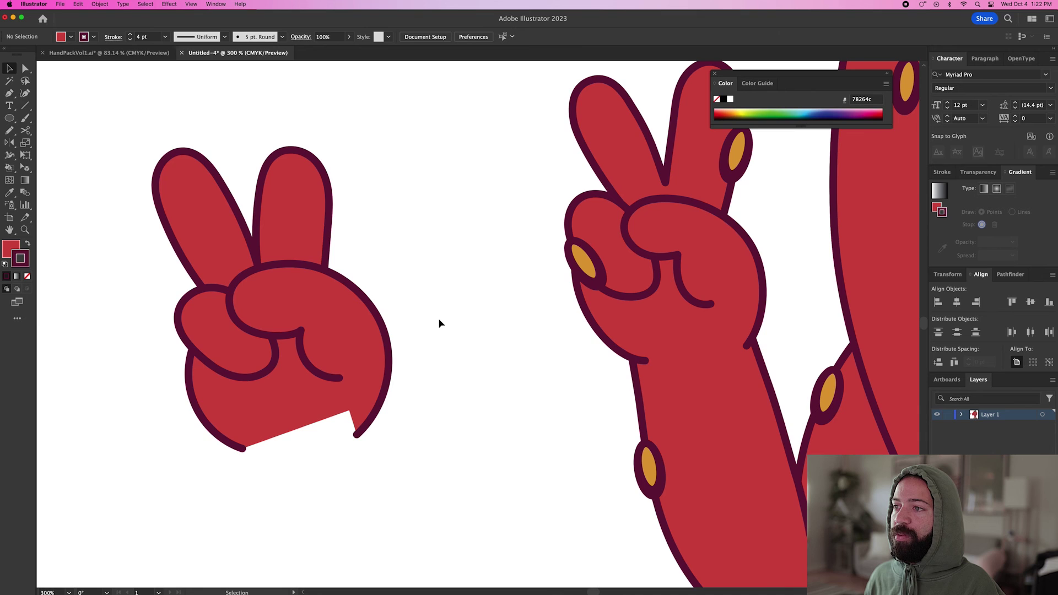
Draw a short wrist shape below the palm with the Pencil tool, about 81 × 51 pt, and place it behind the hand
scroll(439, 324, down, 2)
key(n)
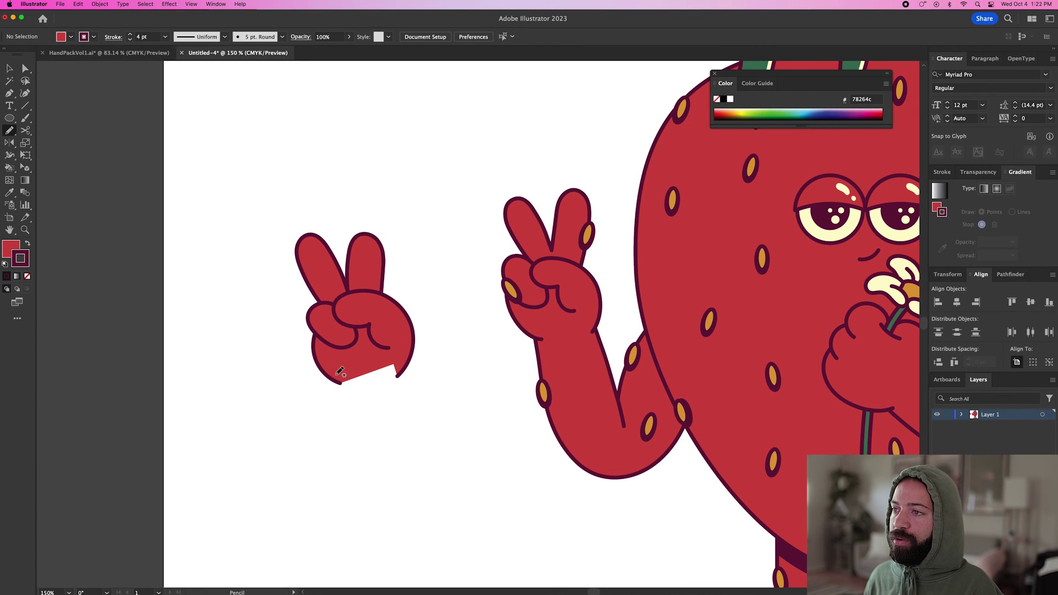
drag(335, 374, 343, 406)
mouse_move(411, 389)
mouse_down()
mouse_move(397, 359)
mouse_move(336, 377)
mouse_up()
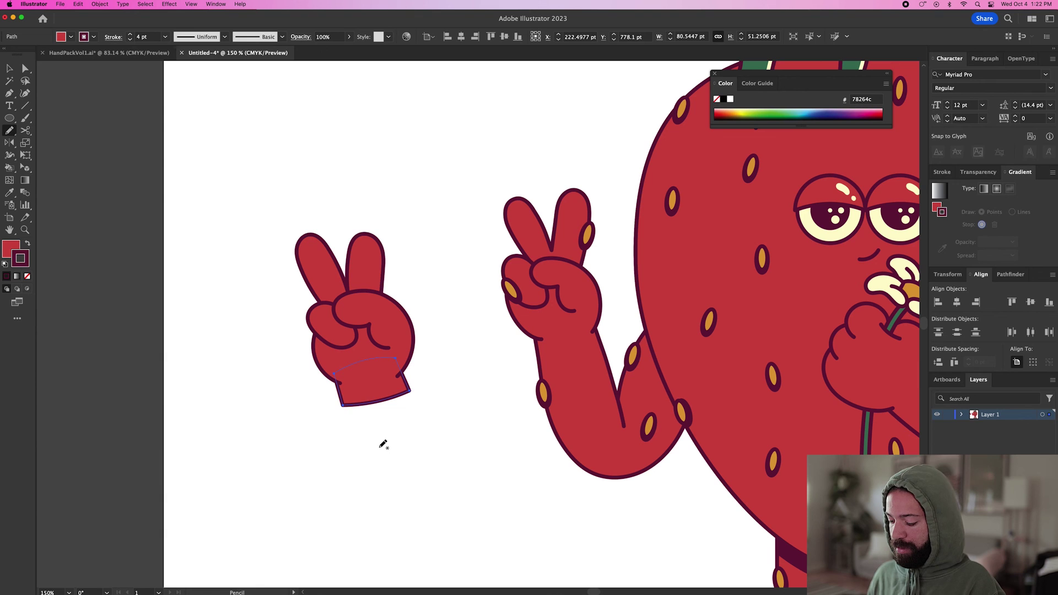
key(v)
click(380, 464)
drag(254, 214, 437, 421)
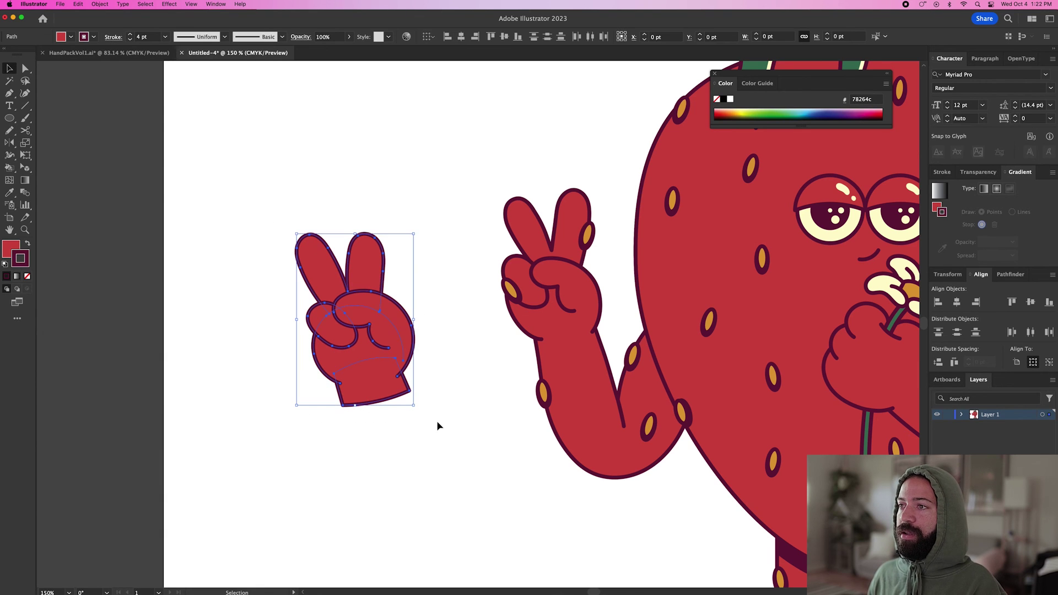
click(401, 447)
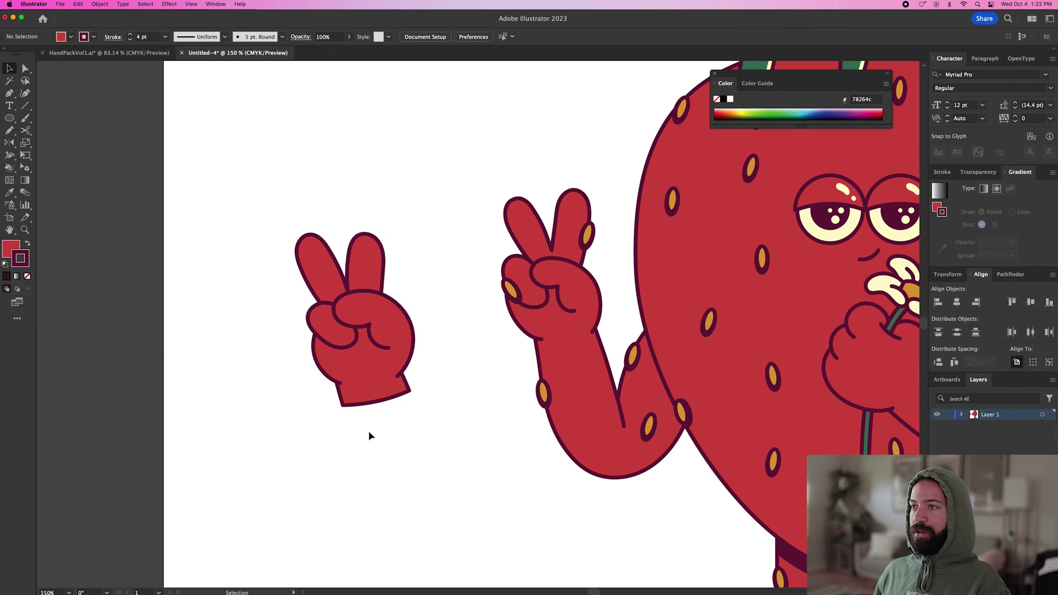
scroll(369, 431, down, 3)
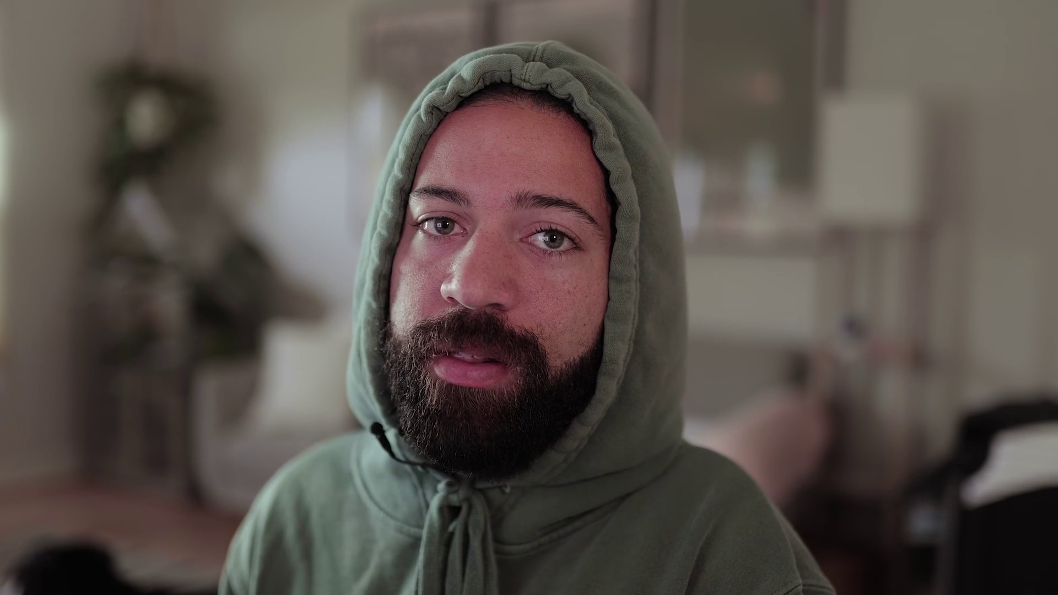